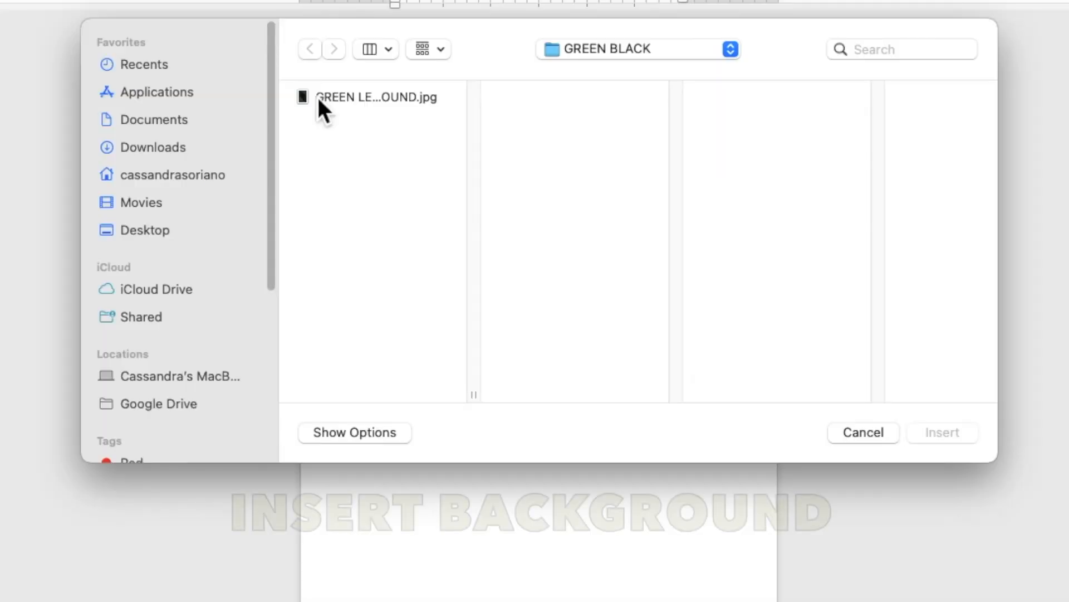
# Step: Insert the picture GREEN LEAVES IN BLACK BACKGROUND.jpg and set its text wrapping to Behind Text
pyautogui.click(370, 149)
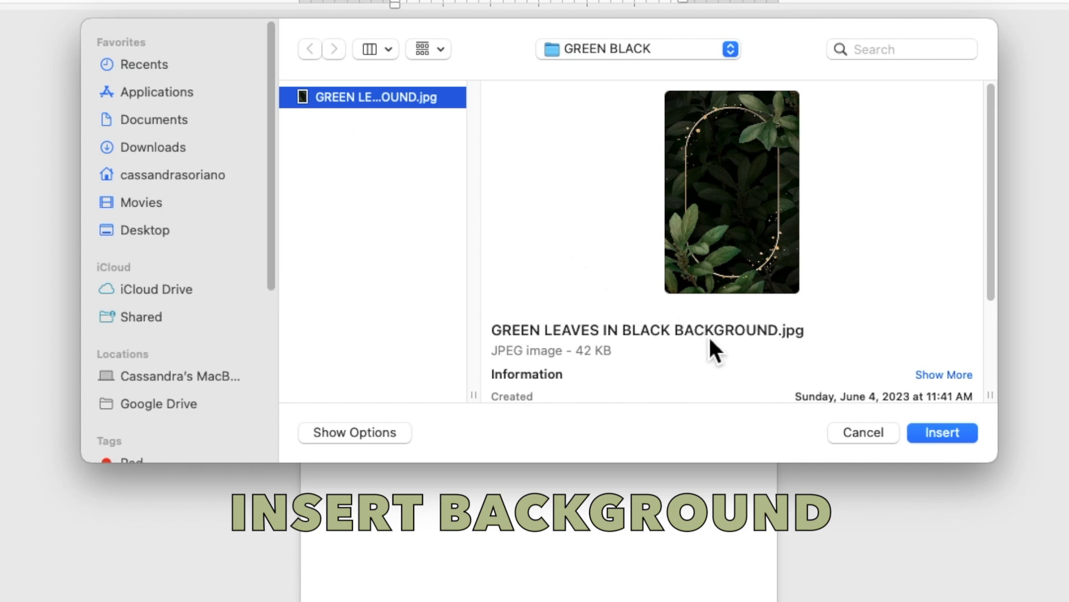
pyautogui.click(939, 433)
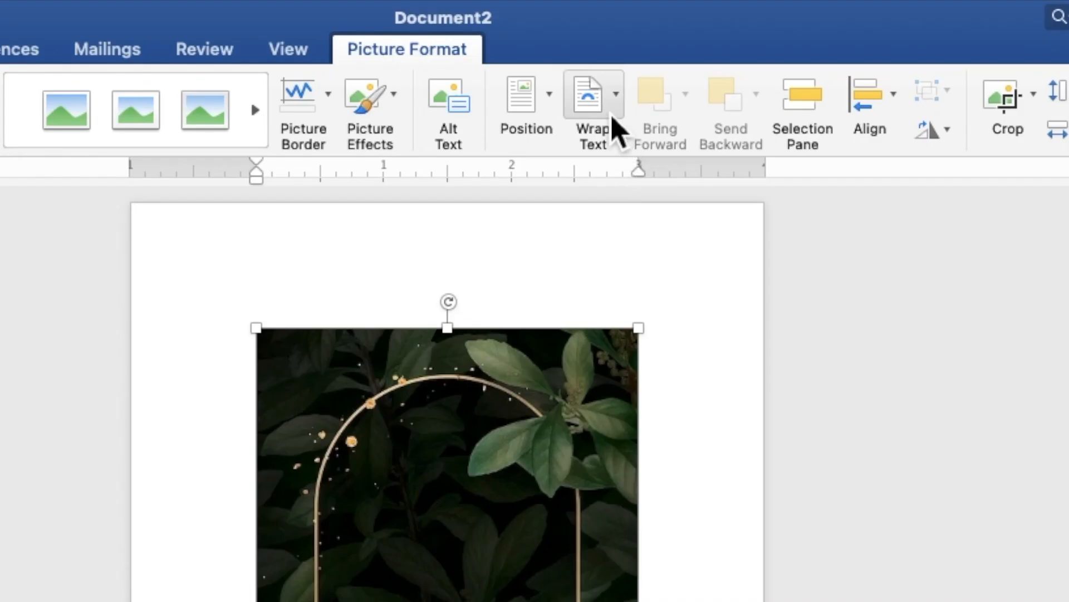
pyautogui.click(616, 128)
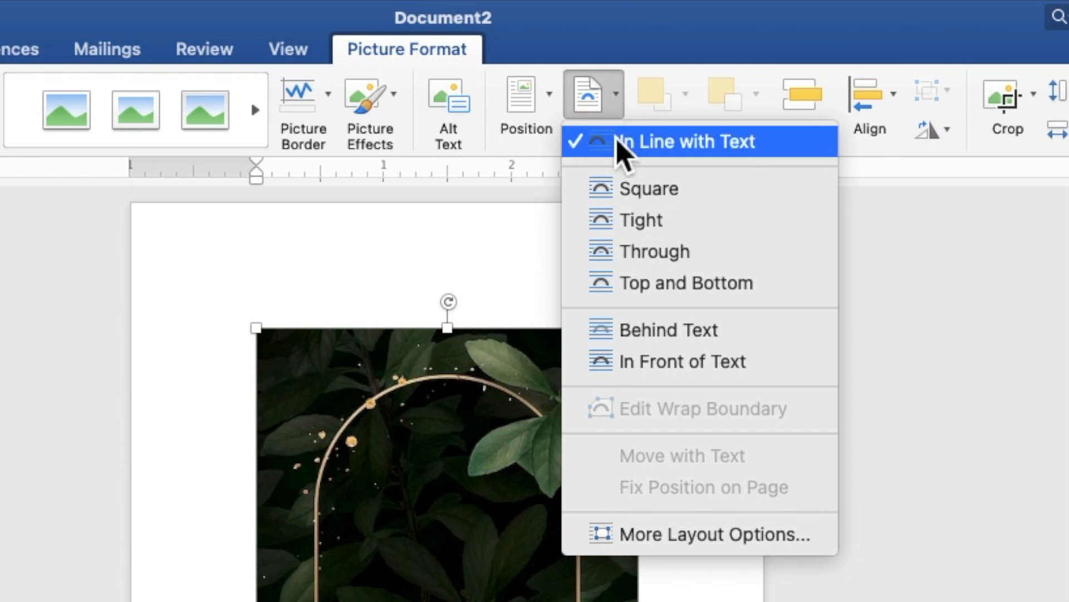
pyautogui.click(670, 334)
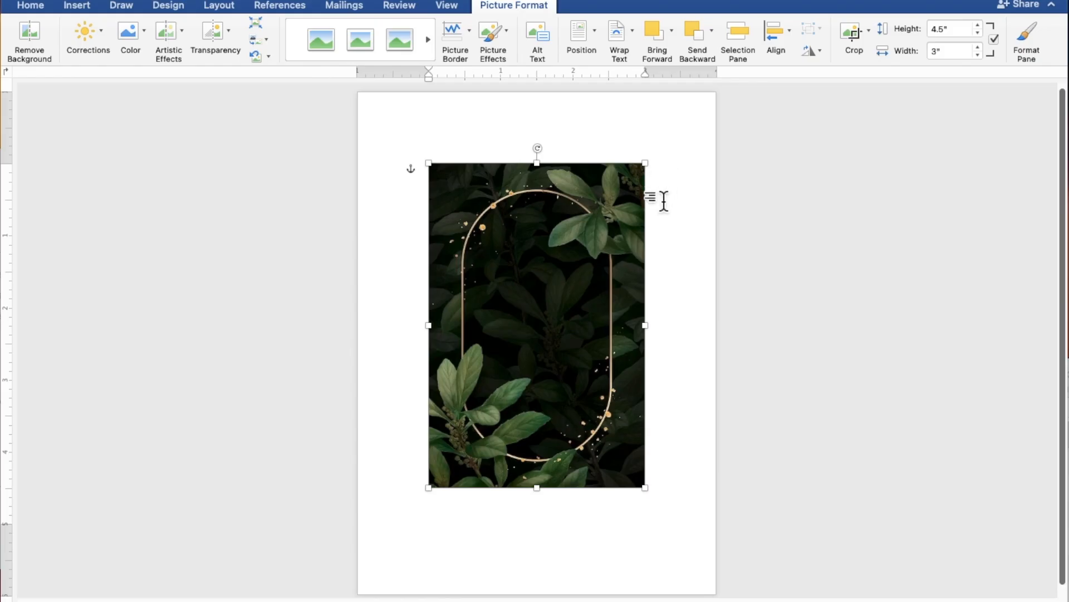
# Step: Align the background picture with the page's upper-left corner, enlarge it to about 7.57" by 5.04", and shift it slightly up to cover the page
pyautogui.moveTo(617, 258); pyautogui.dragTo(544, 185)
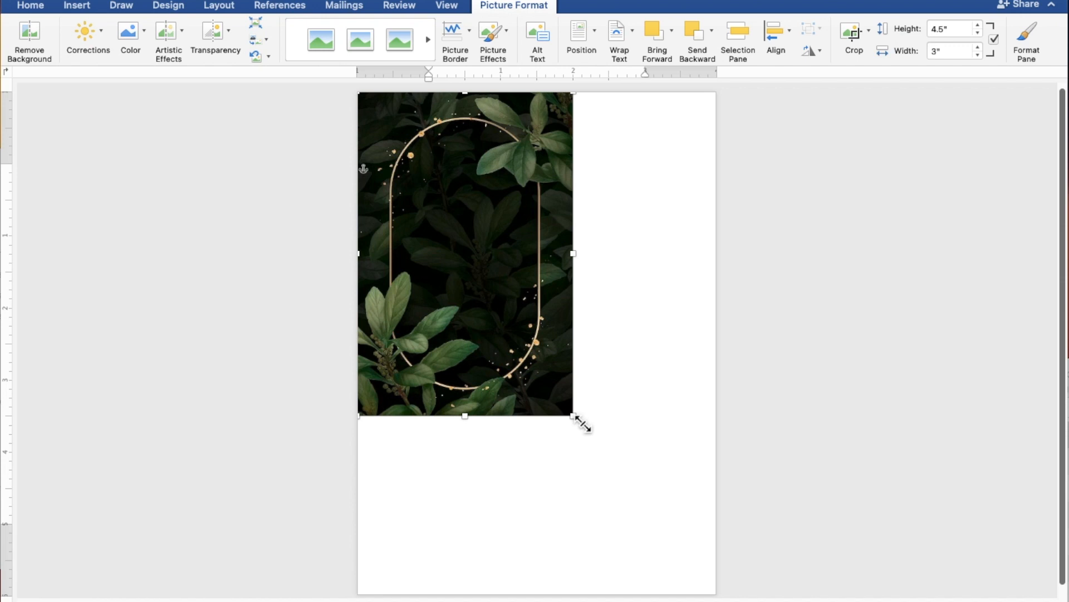
pyautogui.moveTo(582, 424); pyautogui.dragTo(722, 588)
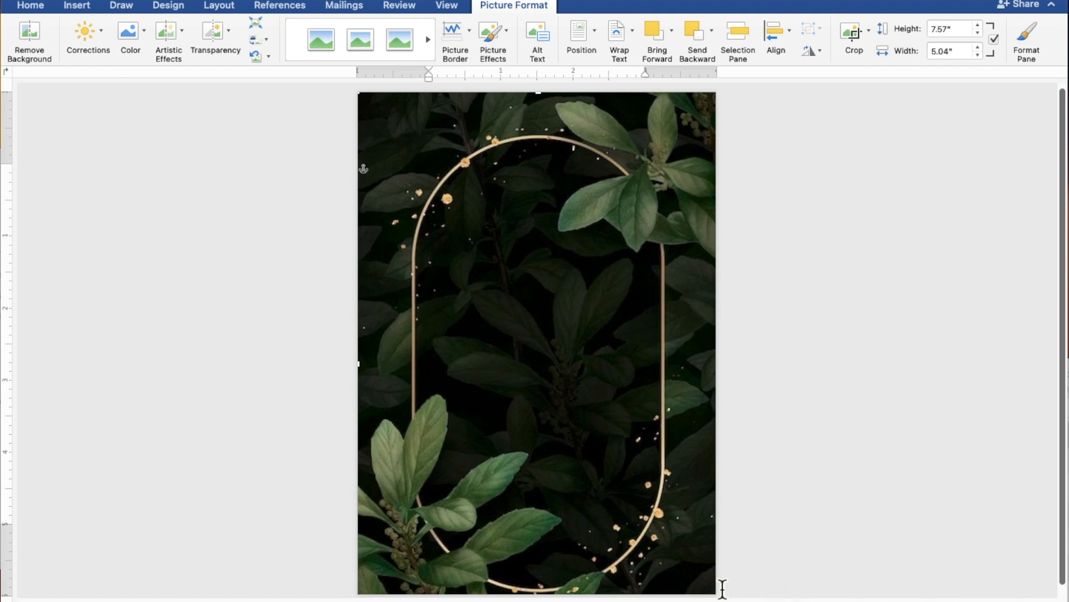
pyautogui.moveTo(695, 525); pyautogui.dragTo(695, 509)
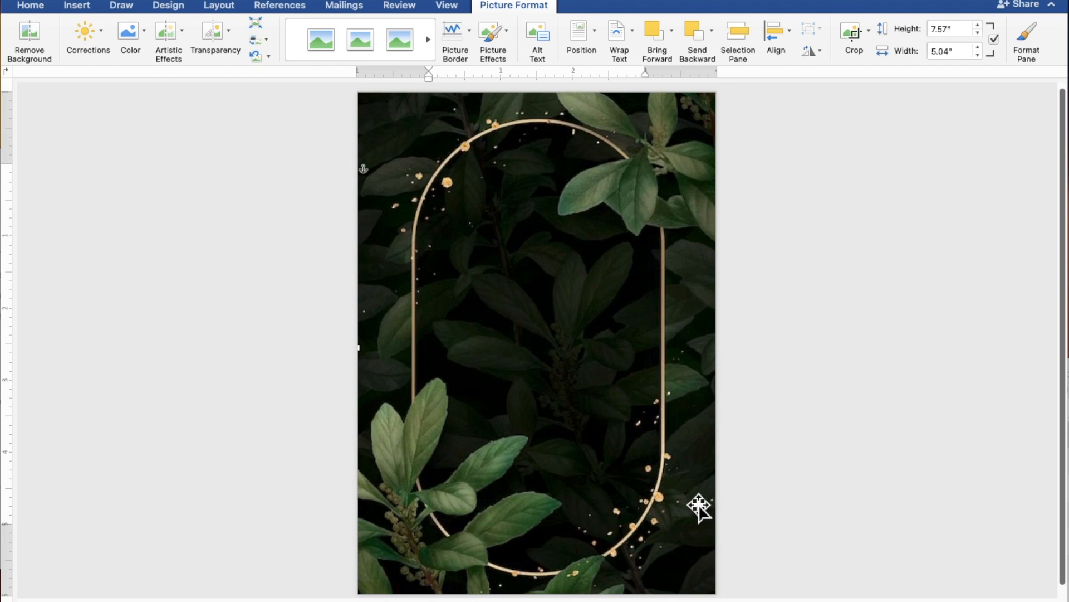
pyautogui.click(925, 400)
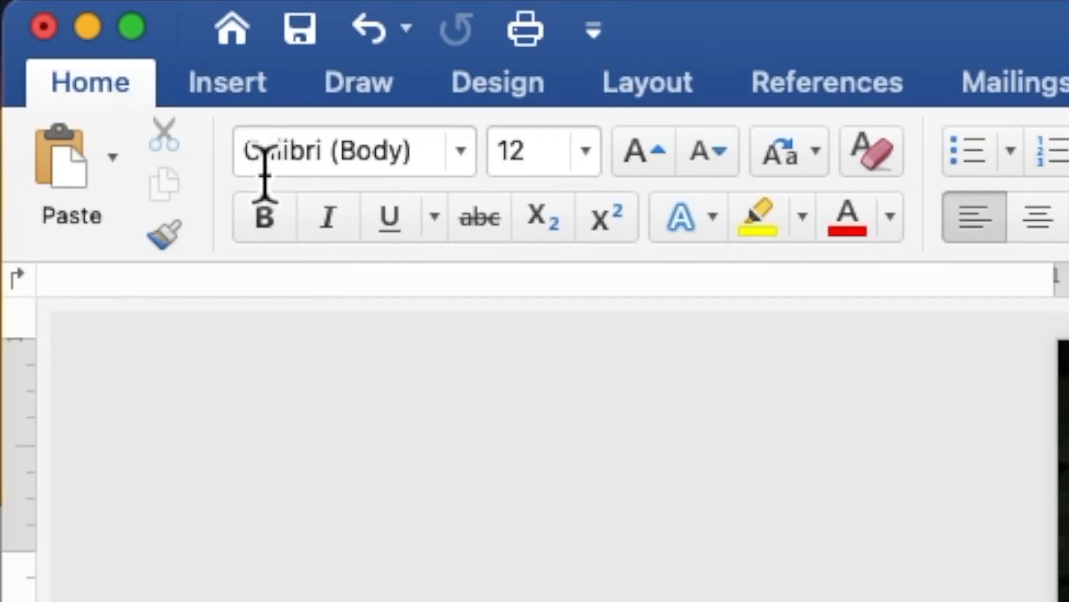
# Step: Draw a rectangle about 4.76" high and 3.98" wide over the middle of the leaf background
pyautogui.click(78, 6)
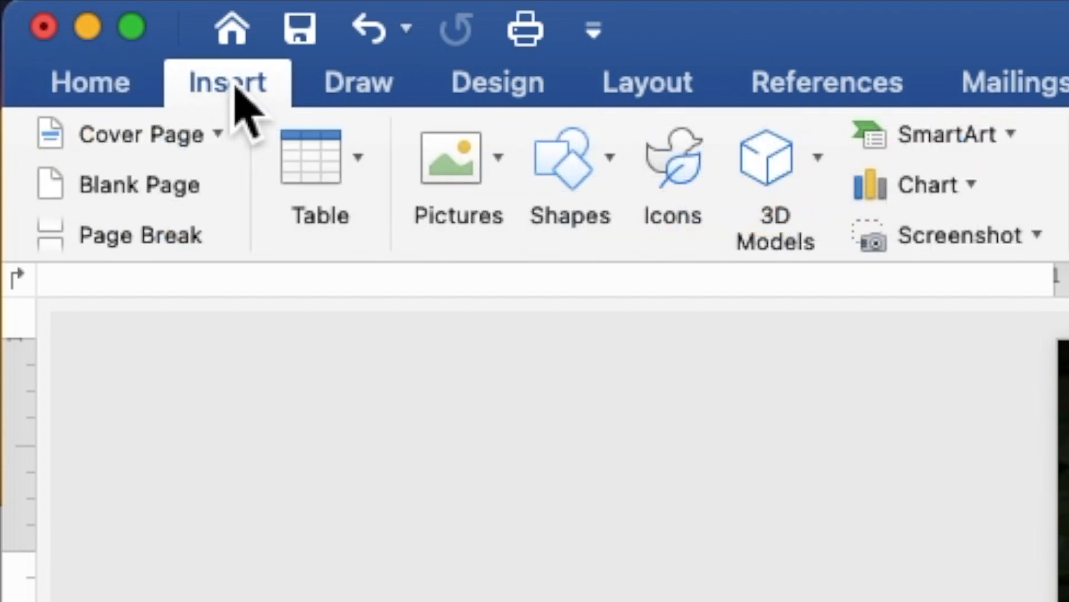
pyautogui.click(589, 170)
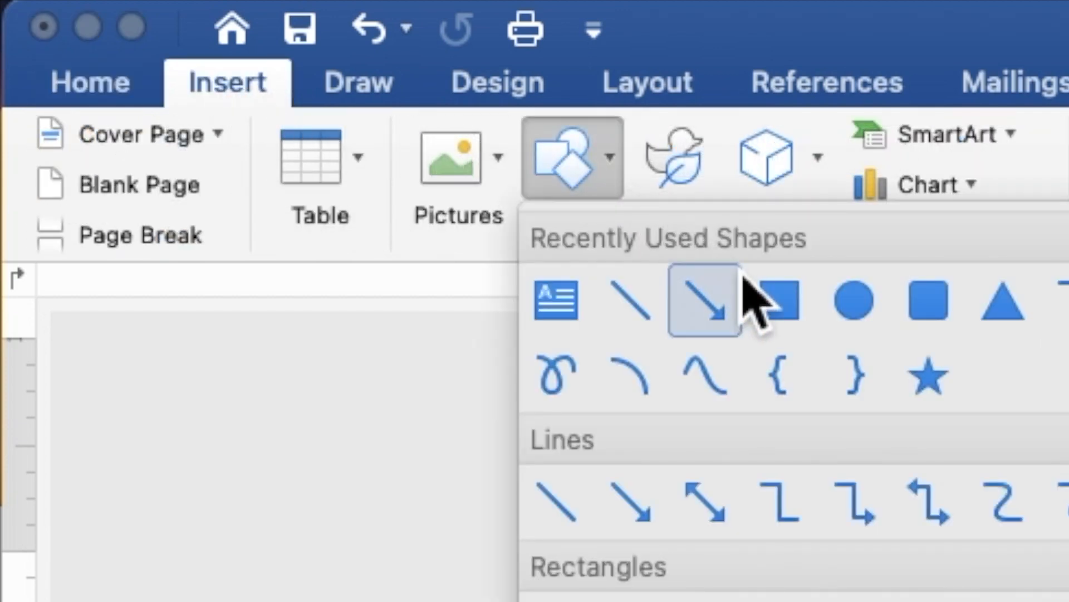
pyautogui.click(778, 306)
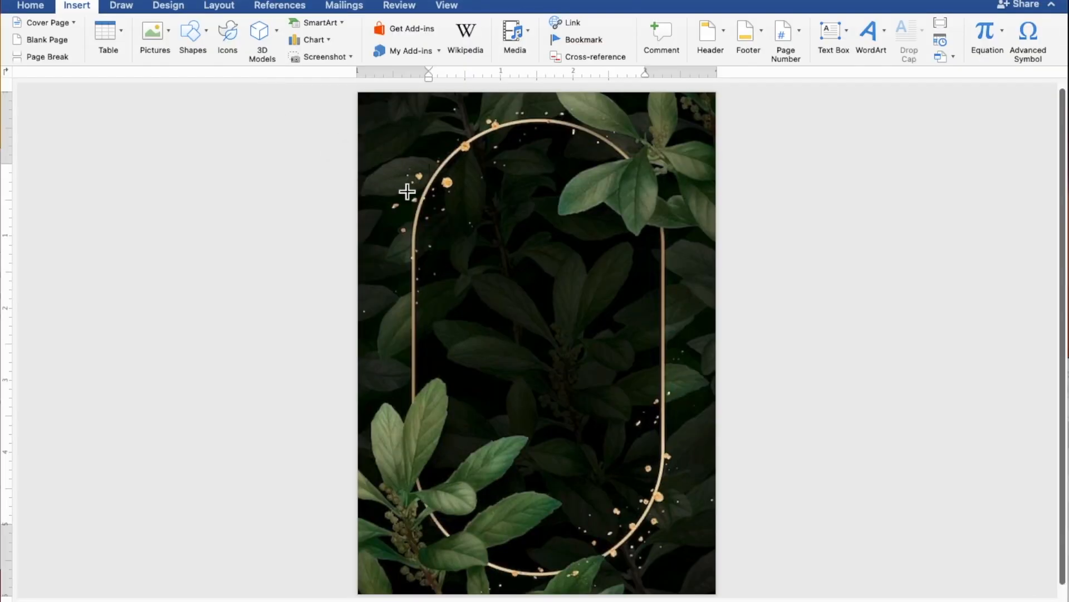
pyautogui.moveTo(399, 182); pyautogui.dragTo(693, 531)
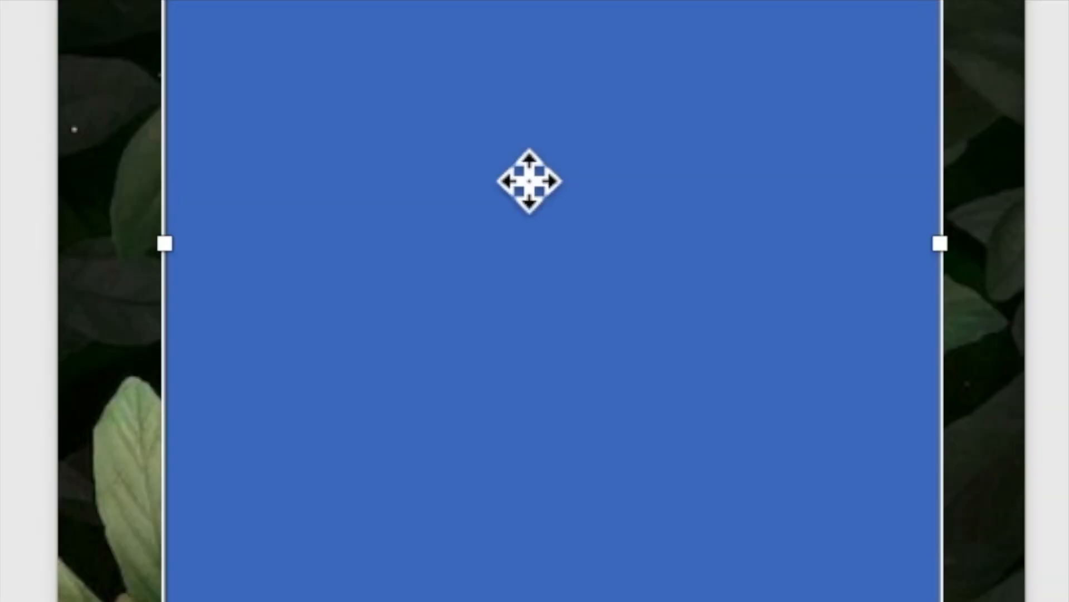
# Step: Add the text "TOGETHER WITH THEIR FAMILIES" inside the blue rectangle, followed by a blank line
pyautogui.rightClick(532, 328)
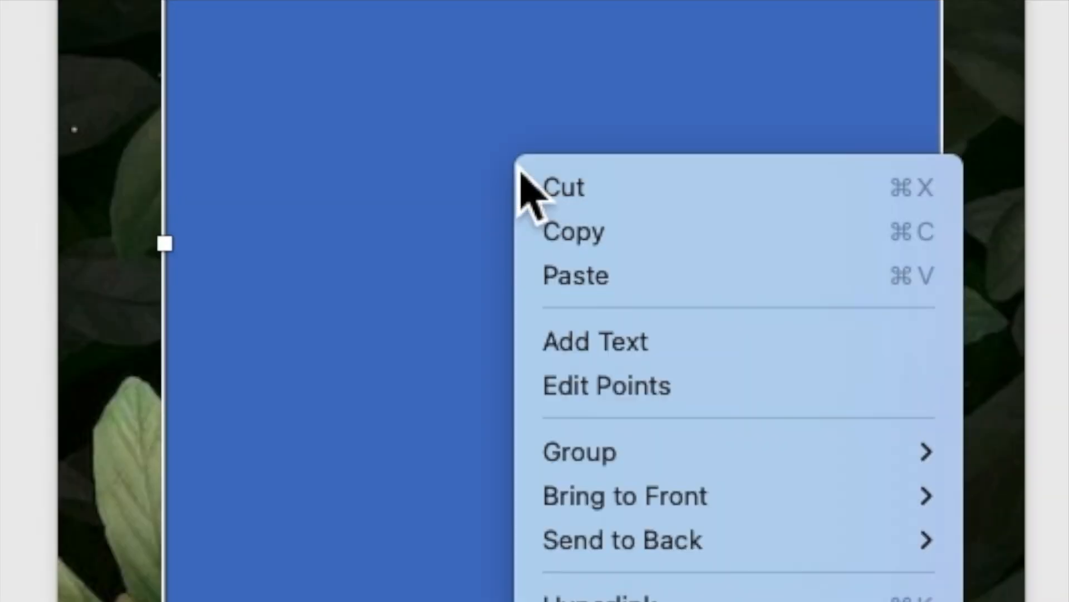
pyautogui.click(585, 341)
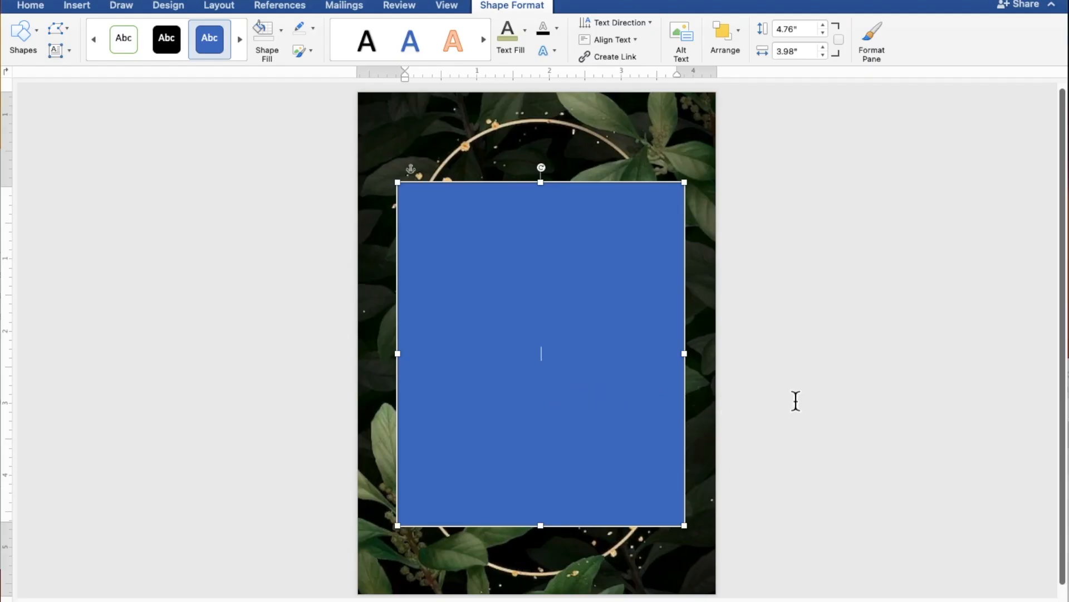
pyautogui.write('TO')
pyautogui.scroll(4, 537, 340)
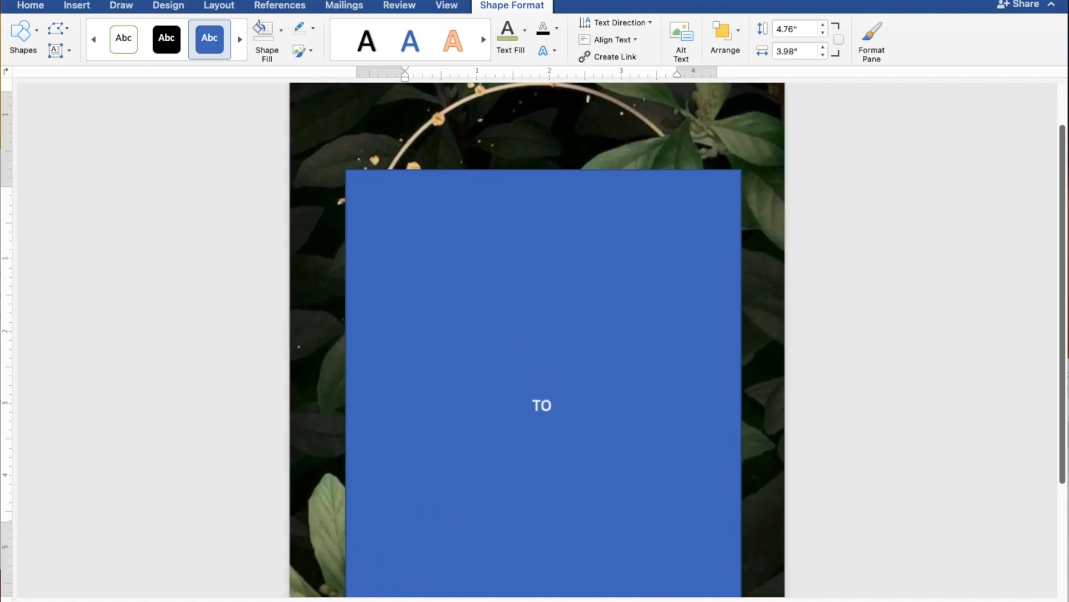
pyautogui.scroll(-3, 537, 340)
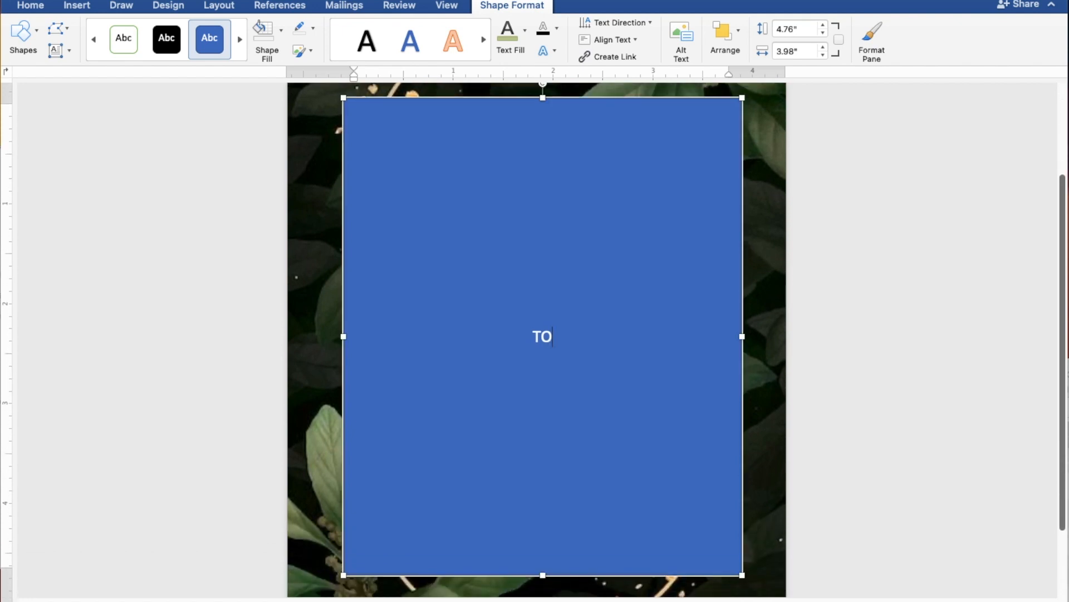
pyautogui.write('GETHER ')
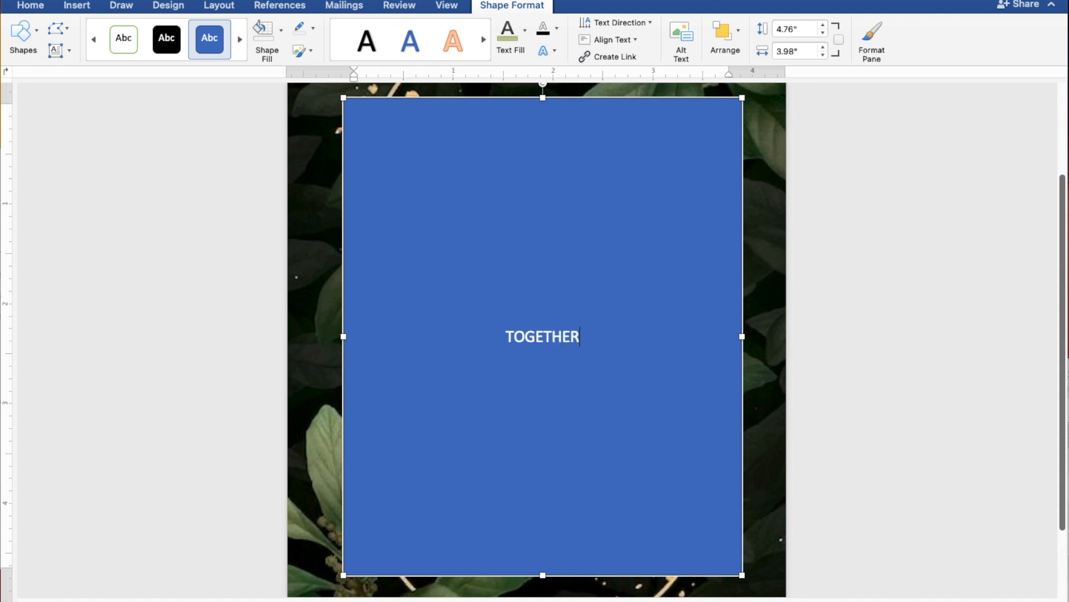
pyautogui.write('WI')
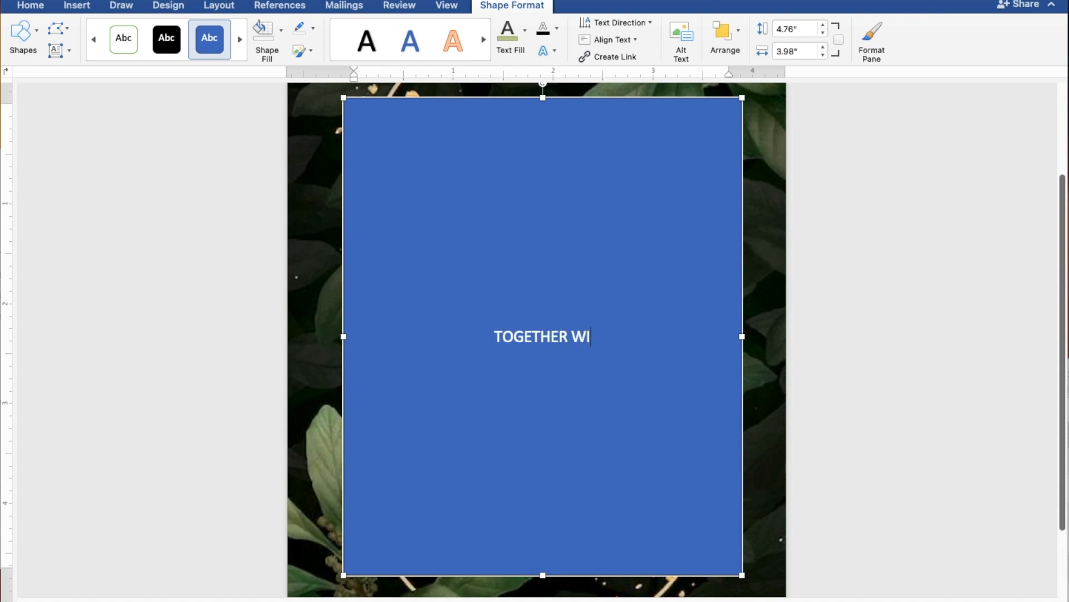
pyautogui.write('TH T')
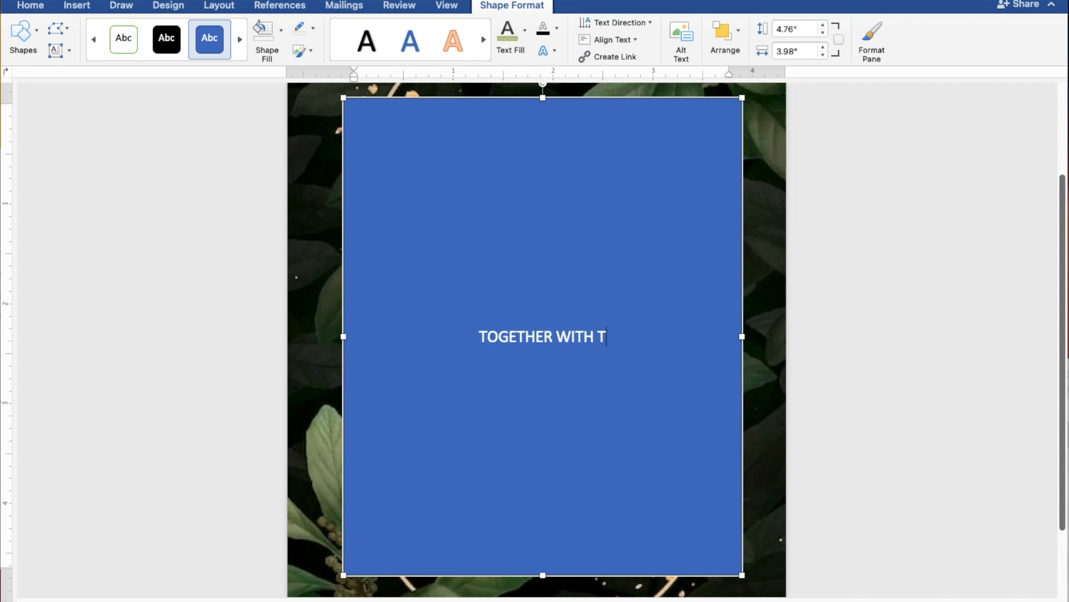
pyautogui.write('HEIR')
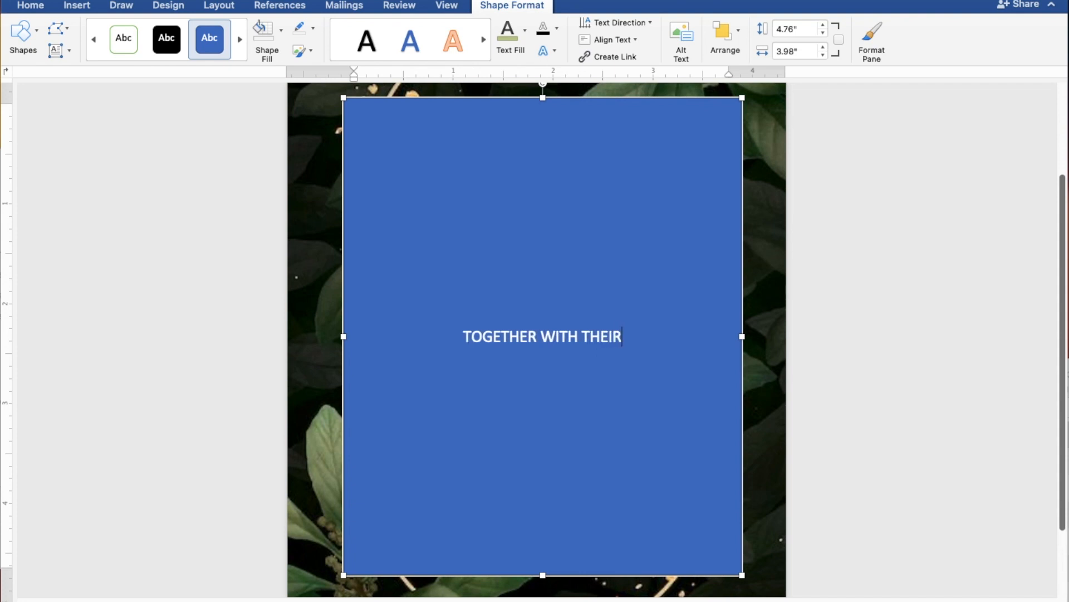
pyautogui.write(' FA')
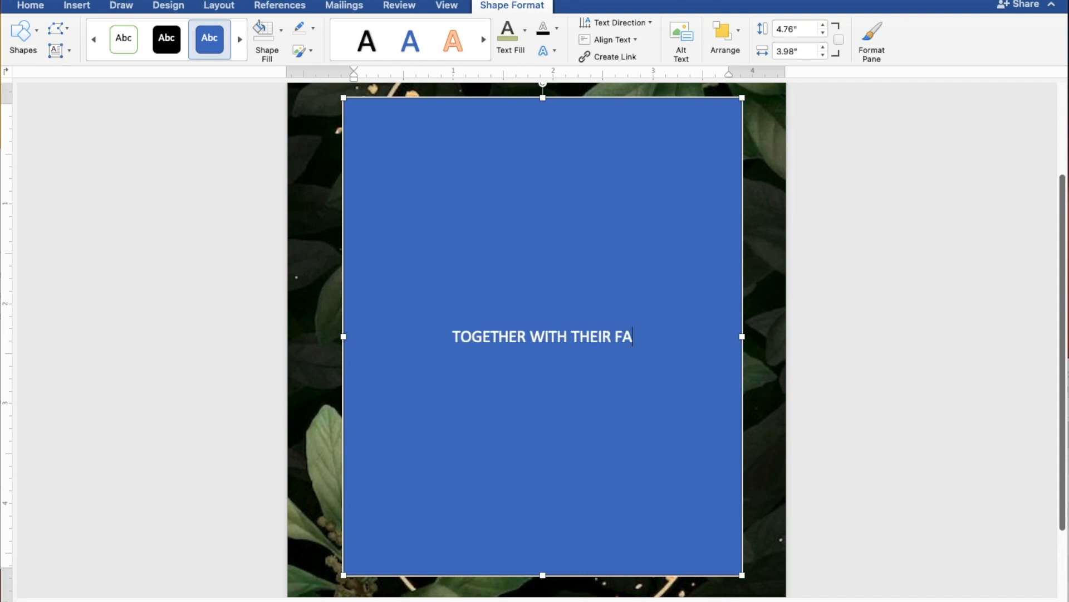
pyautogui.write('MILIES')
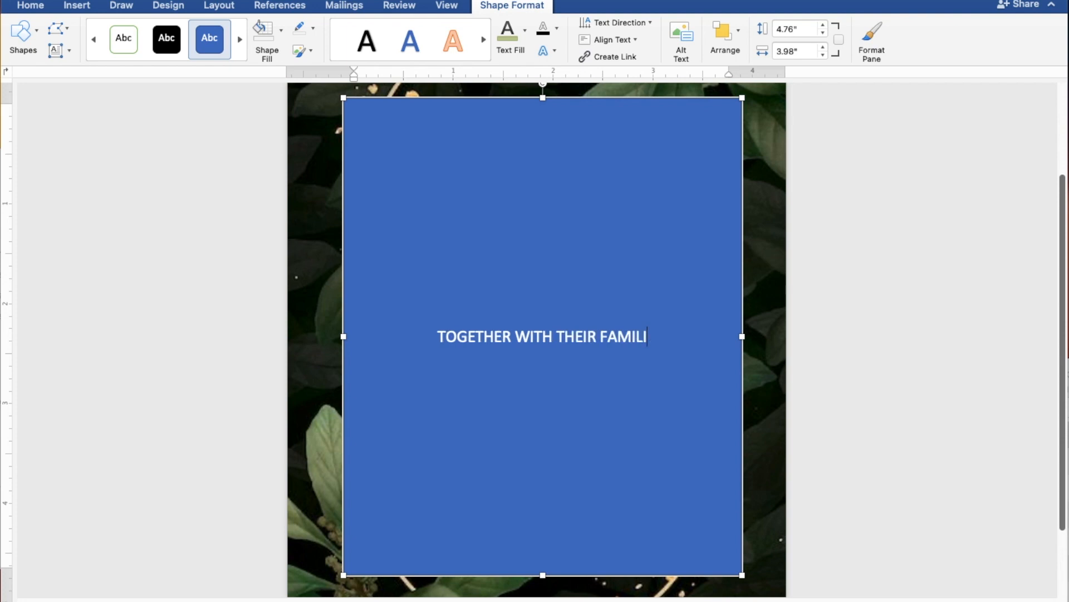
pyautogui.press('Return')
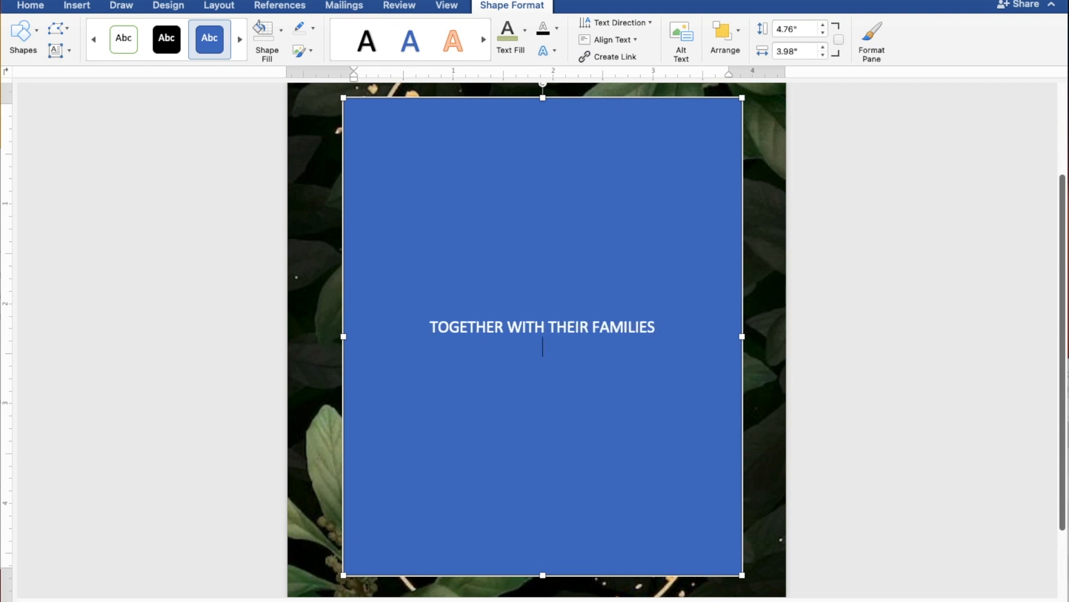
pyautogui.press('Return')
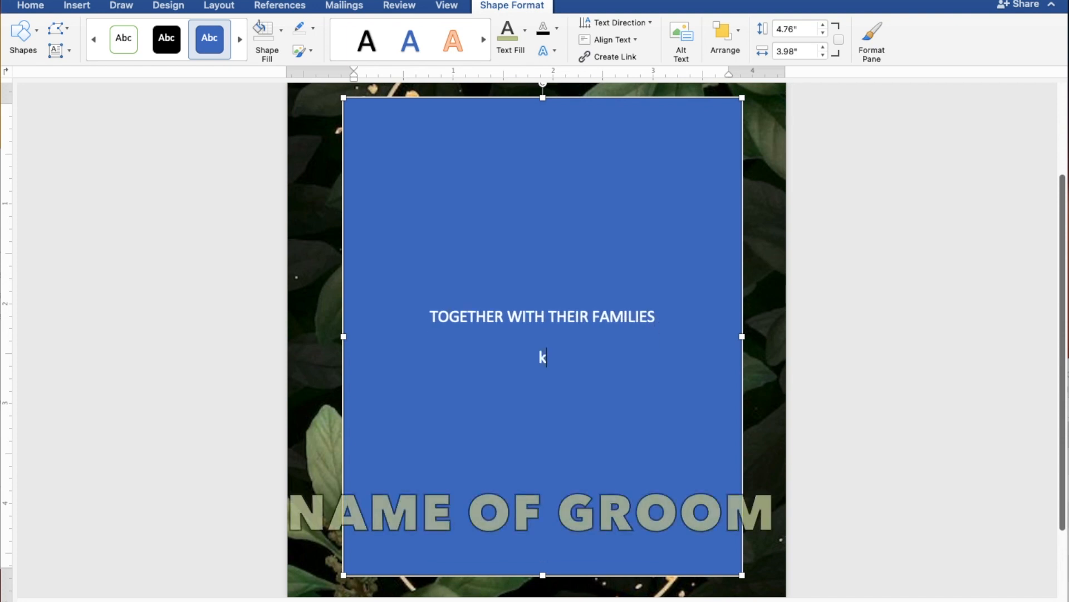
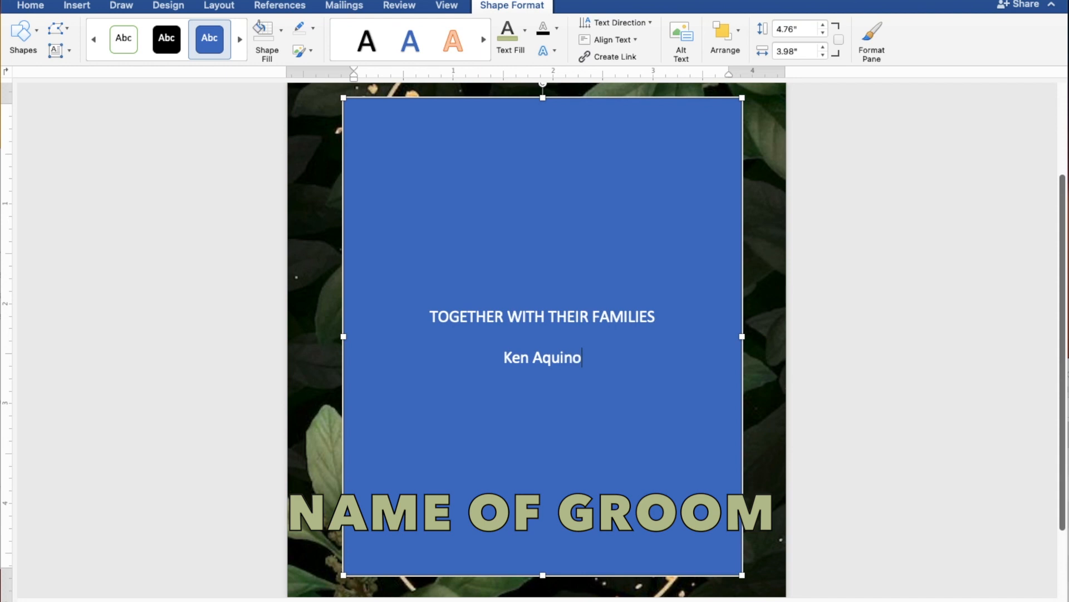
# Step: Enter the groom's full name, "AND" and the bride's full name on three separate lines, followed by a blank line
pyautogui.press('Return')
pyautogui.write('AND')
pyautogui.press('Return')
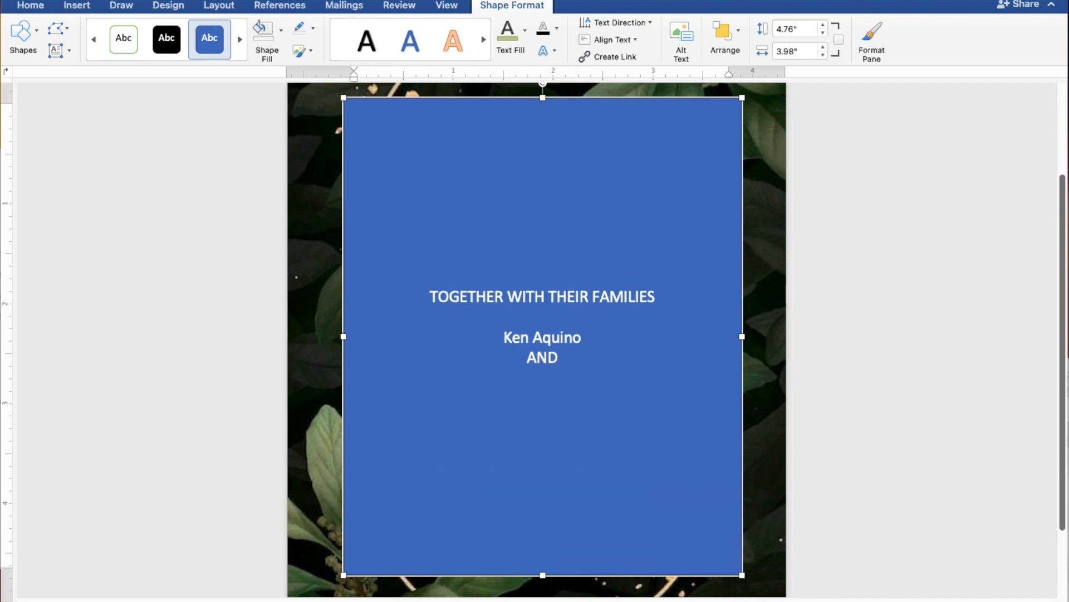
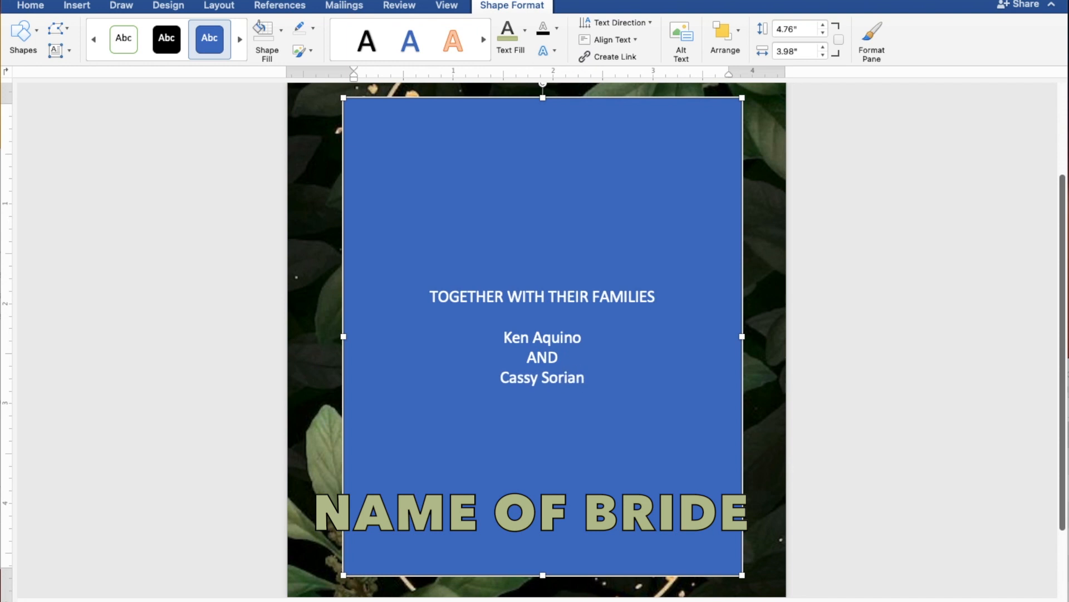
pyautogui.press('Return')
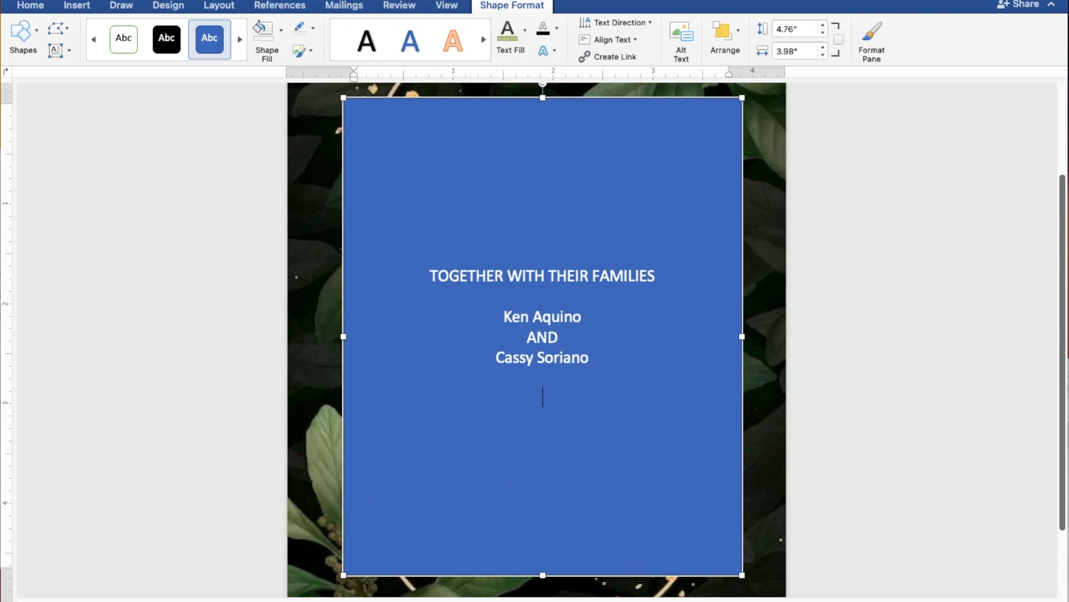
# Step: Add the line "REQUEST THE PLEASURE OF YOUR PRESENCE" below the couple's names in the rectangle
pyautogui.write('REQUEST THE')
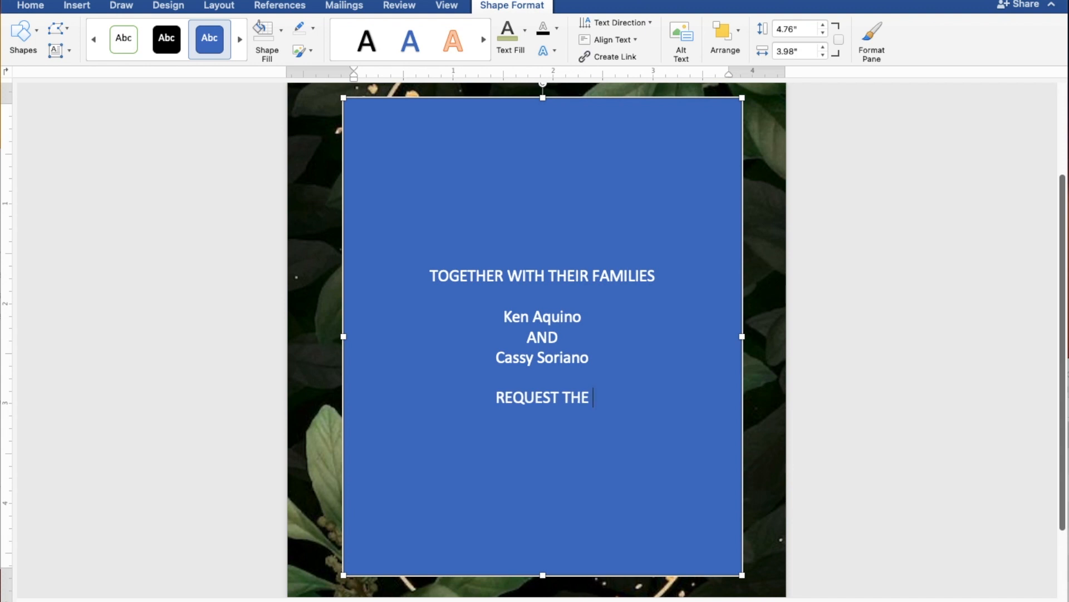
pyautogui.write(' PLE')
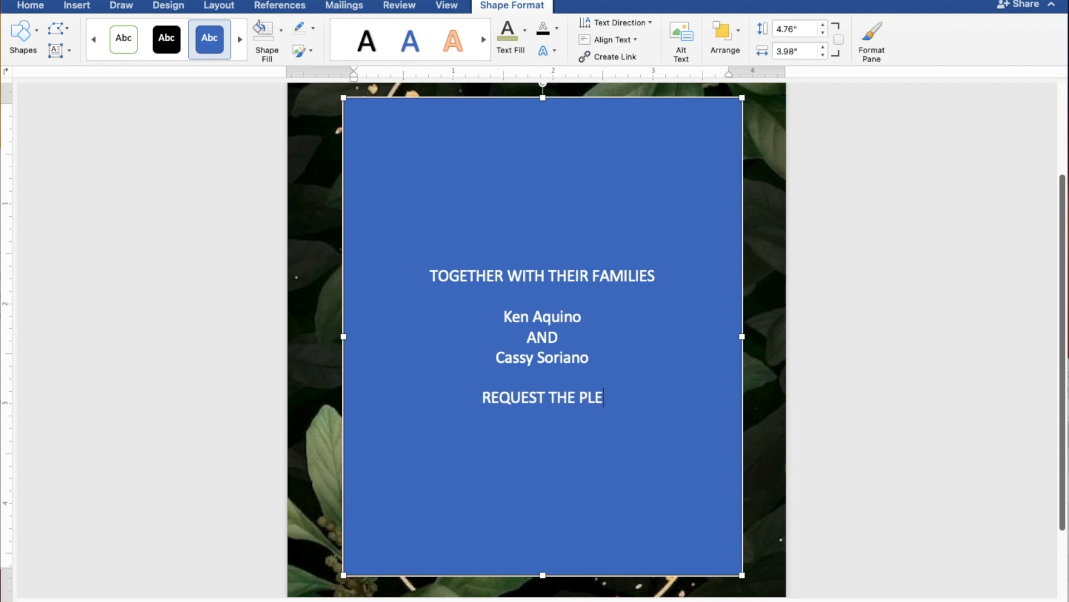
pyautogui.write('ASE')
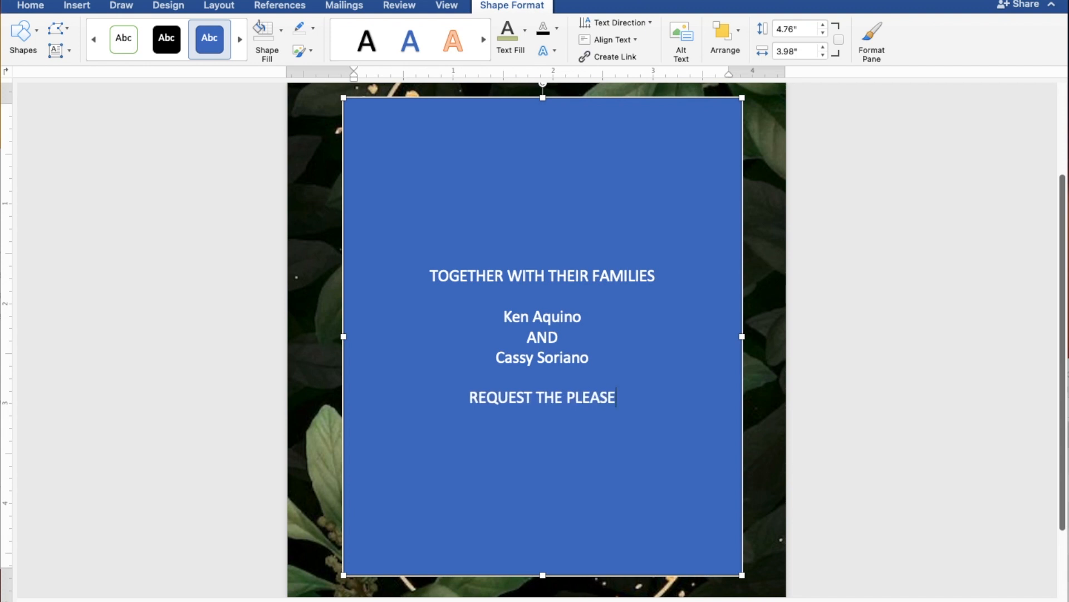
pyautogui.press('BackSpace')
pyautogui.write('U')
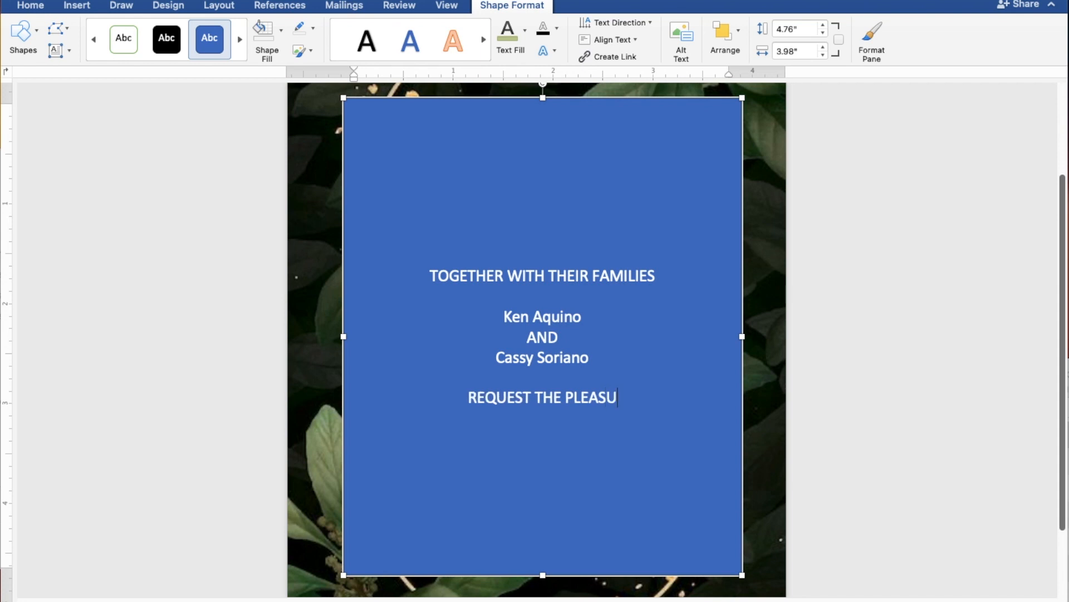
pyautogui.write('RE OF YOUR ')
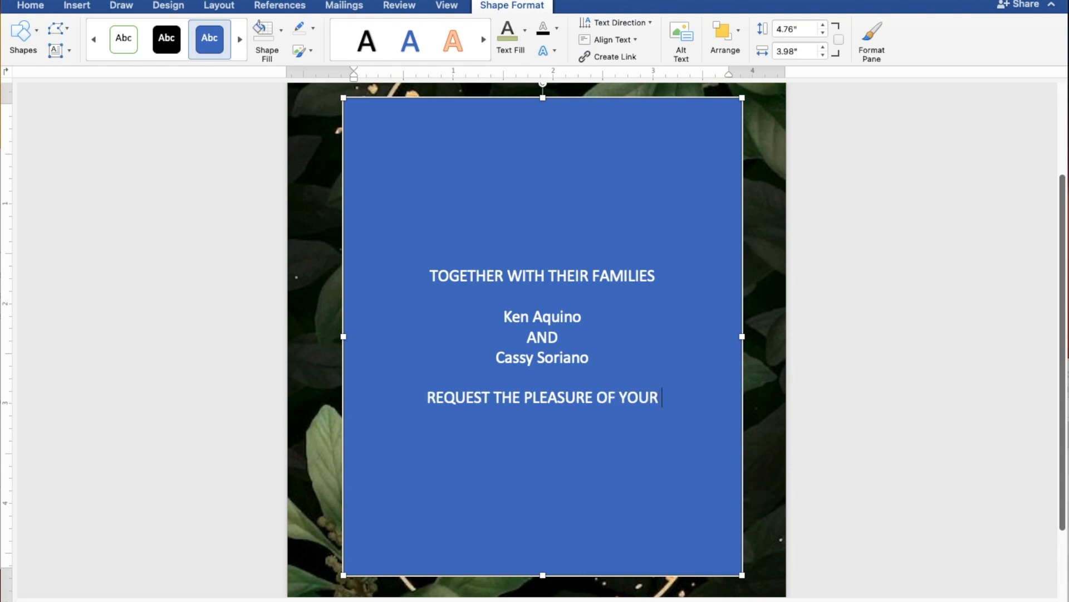
pyautogui.write('PRE')
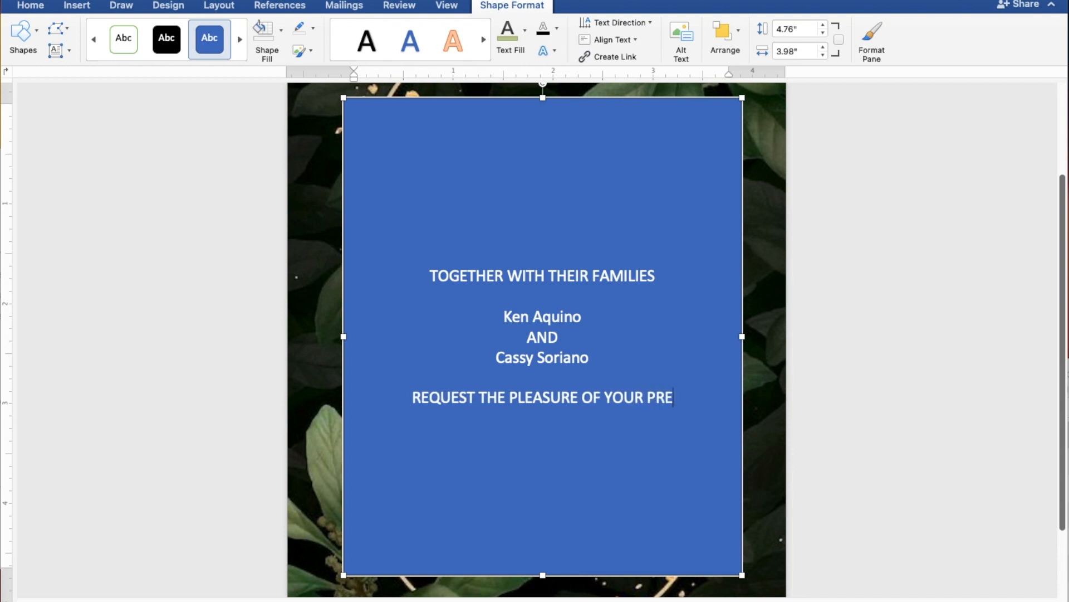
pyautogui.write('SENCE')
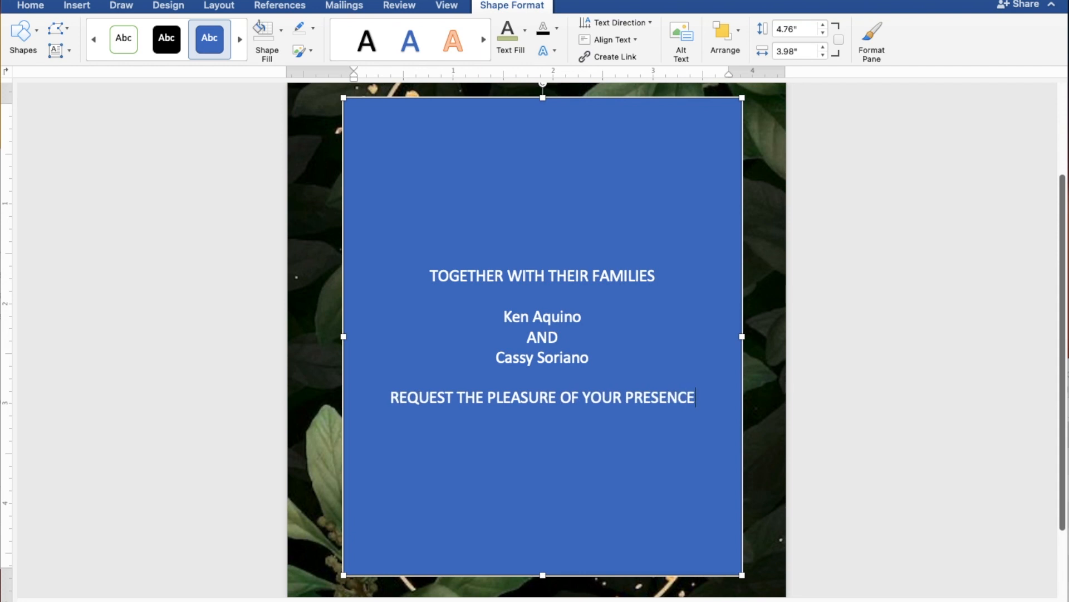
pyautogui.press('Return')
# Step: Add the line "AS THEY JOYFULLY UNITE IN MARRIAGE" to the request text, followed by a blank line
pyautogui.write('AS THEY JO')
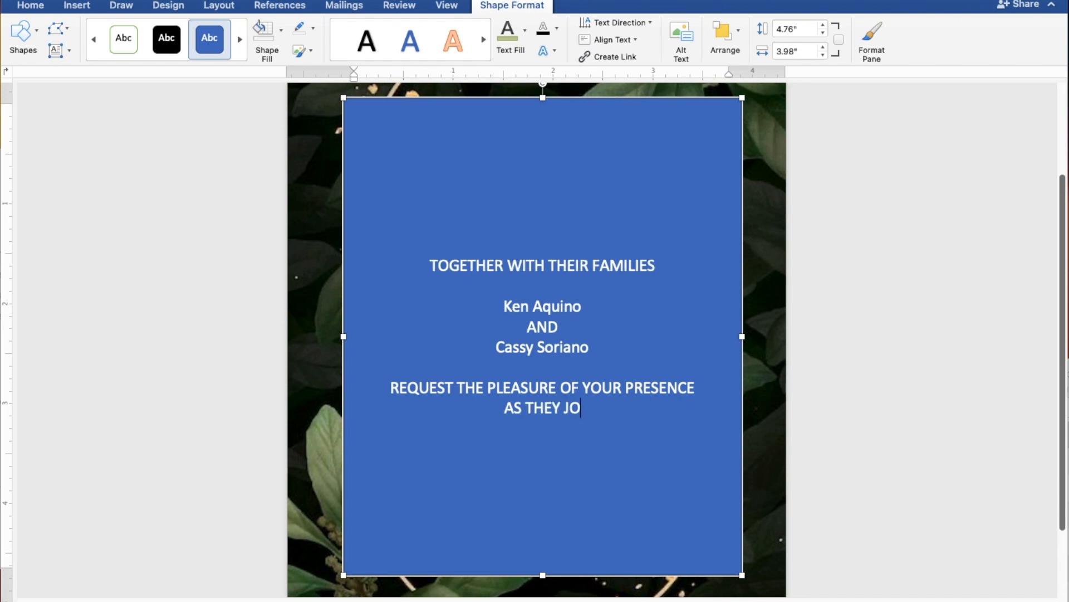
pyautogui.write('YFULLY')
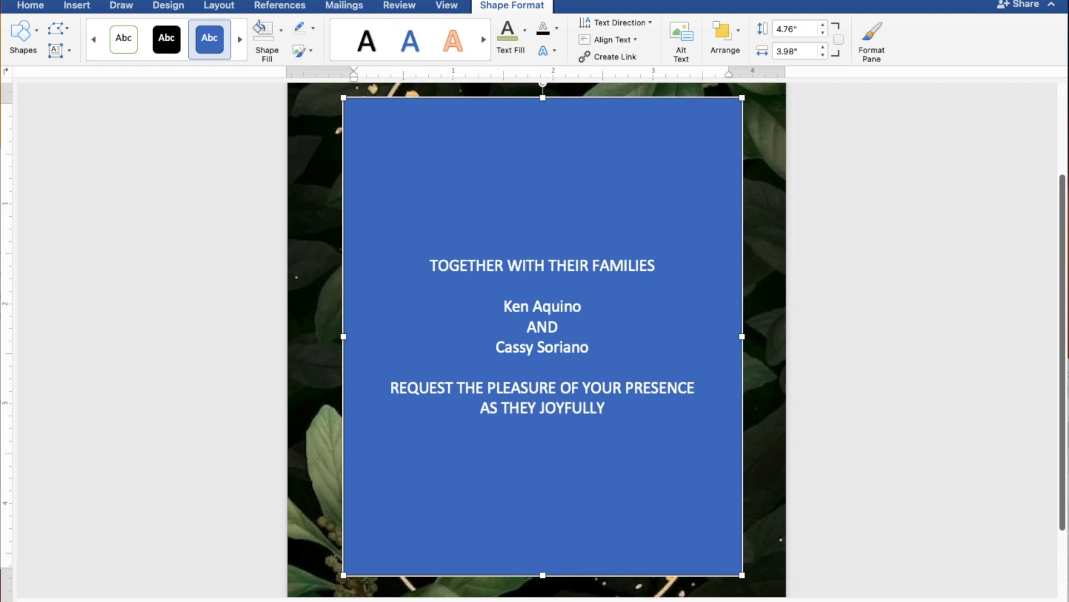
pyautogui.write(' UNI')
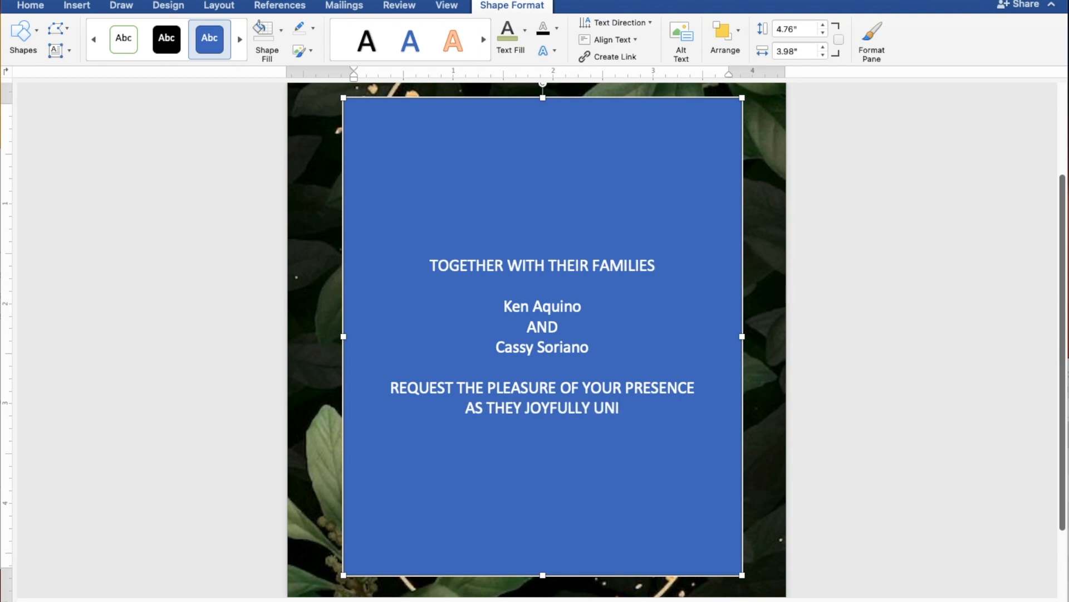
pyautogui.write('TE')
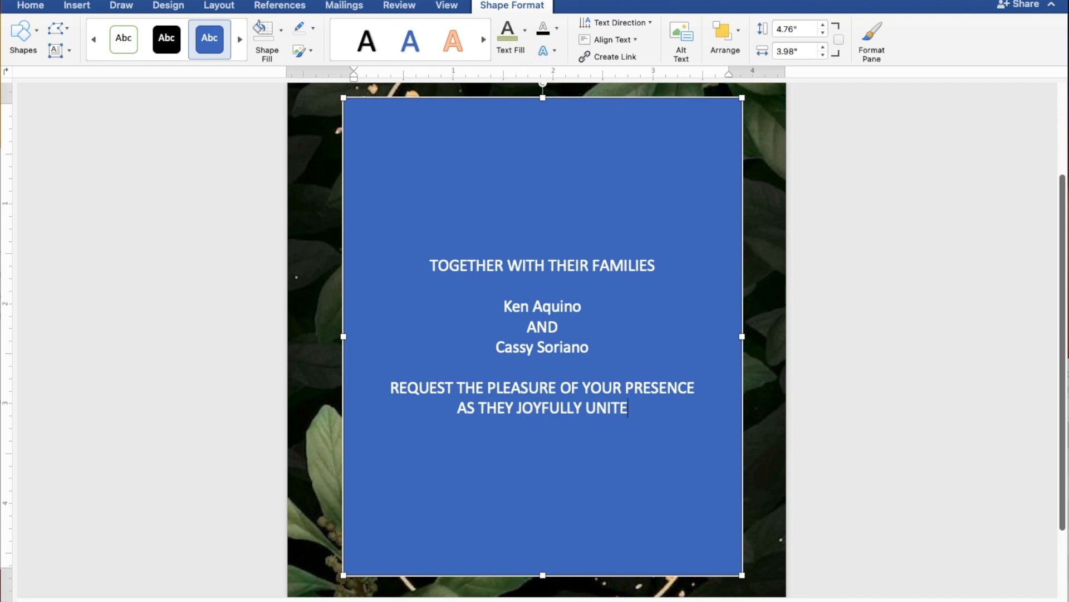
pyautogui.write(' IN')
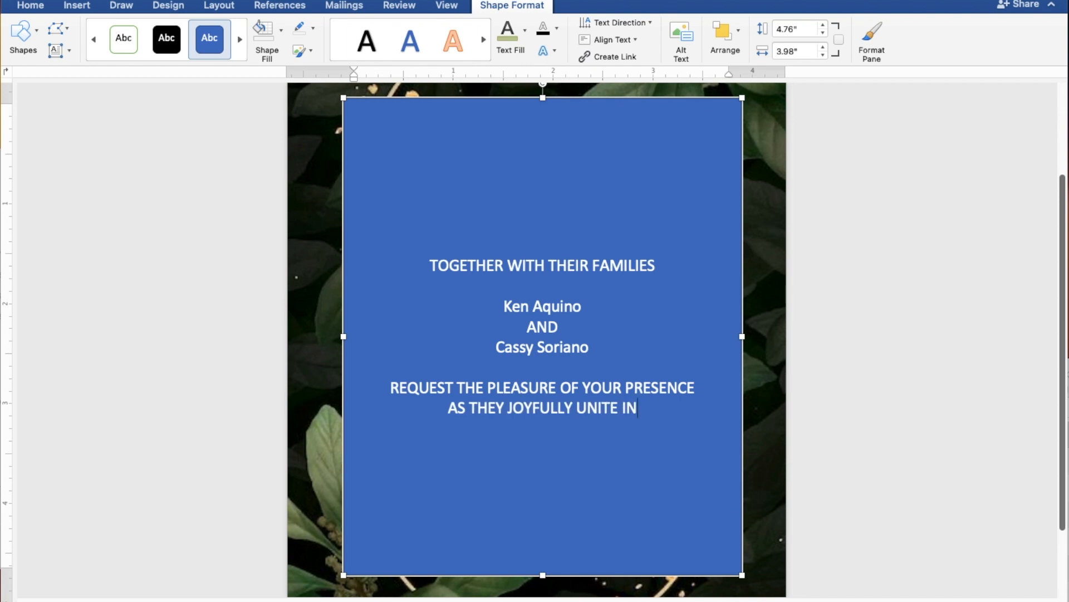
pyautogui.write(' MARRIAGE')
pyautogui.press('Return')
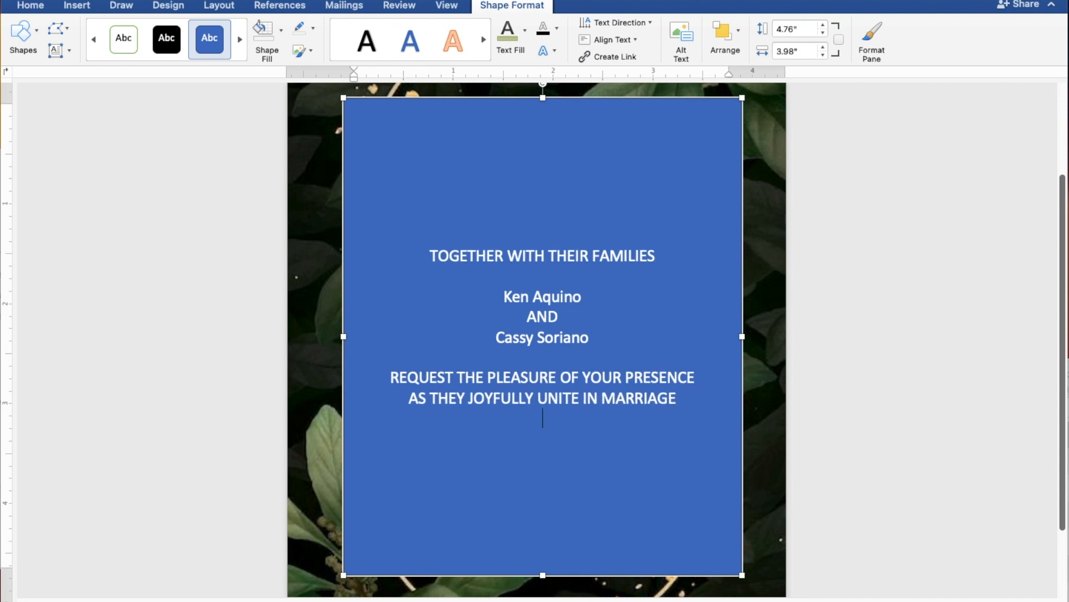
pyautogui.press('Return')
# Step: Enter the wedding day "SUNDAY" and the date "JULY 30, 2023" on two separate lines
pyautogui.write('S')
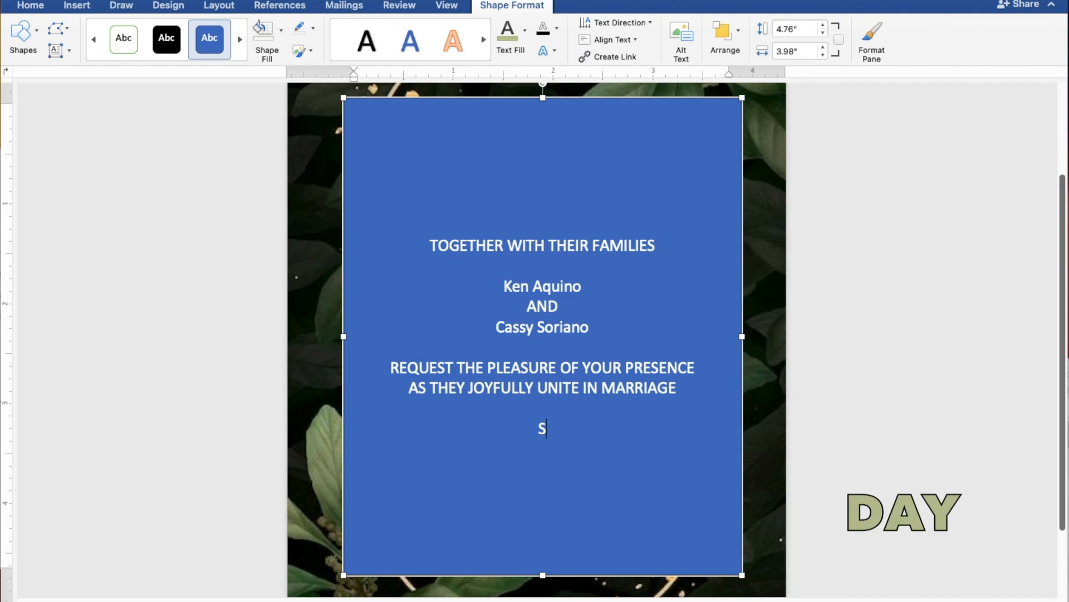
pyautogui.write('UNDAY')
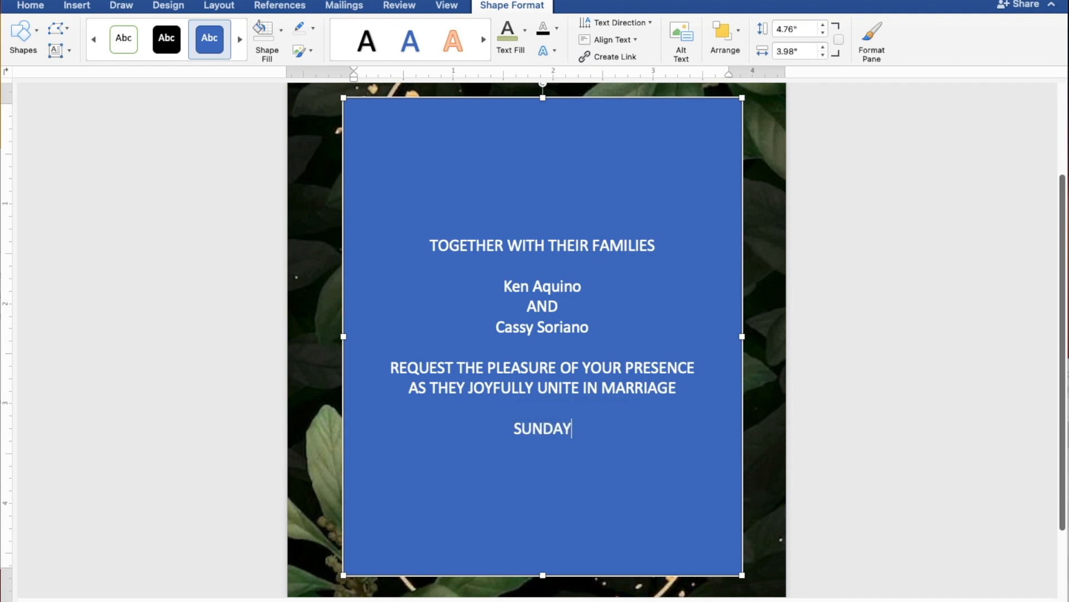
pyautogui.press('Return')
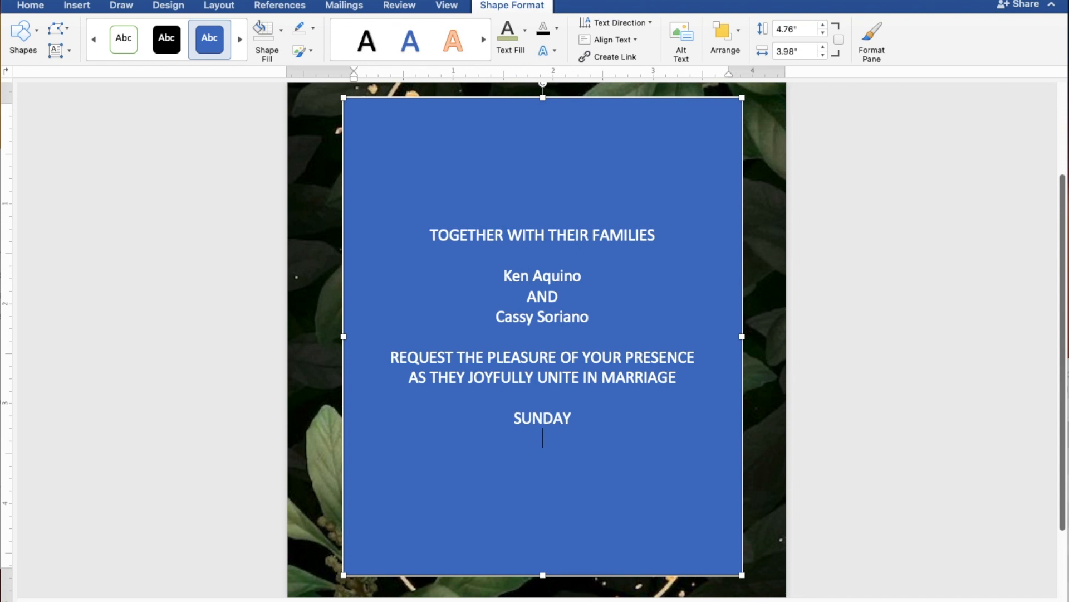
pyautogui.write('JU')
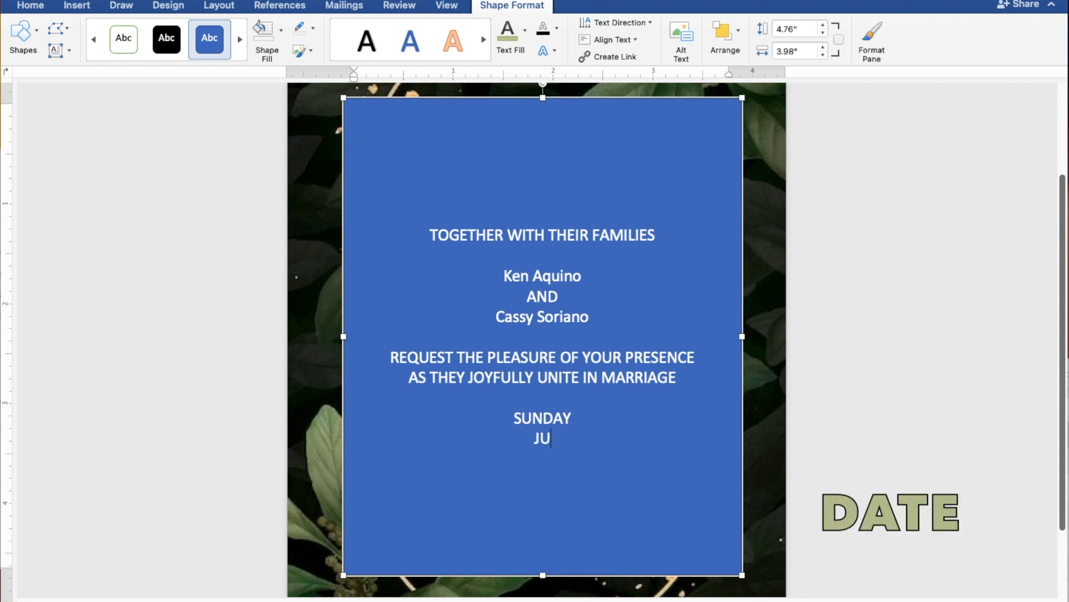
pyautogui.write('LY 30, 2023')
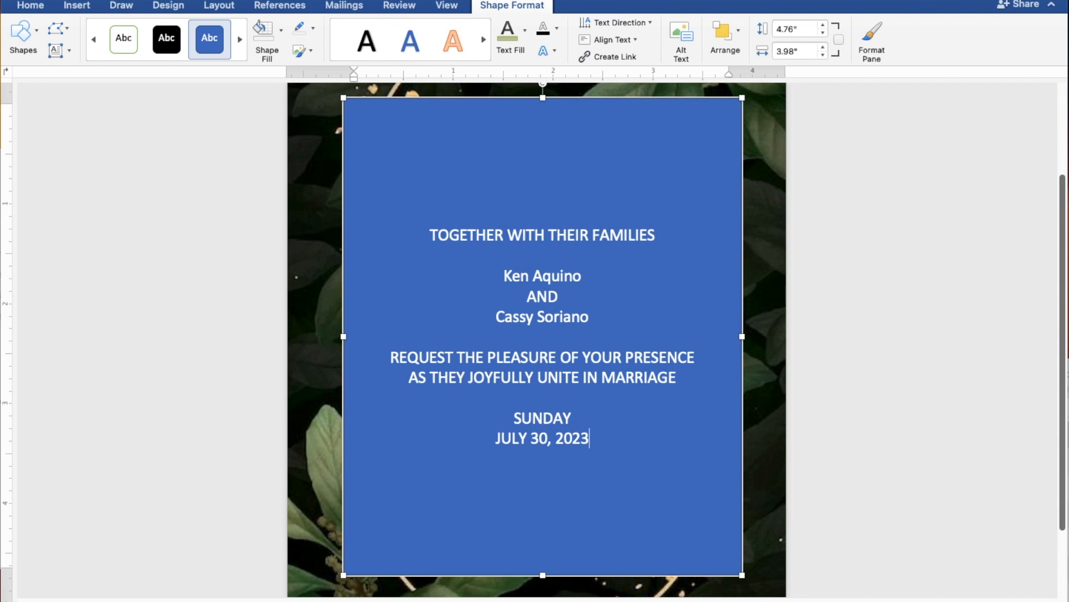
pyautogui.press('Return')
# Step: Enter the ceremony time as "10:00 IN THE MORNING" on its own line below the date
pyautogui.write('10')
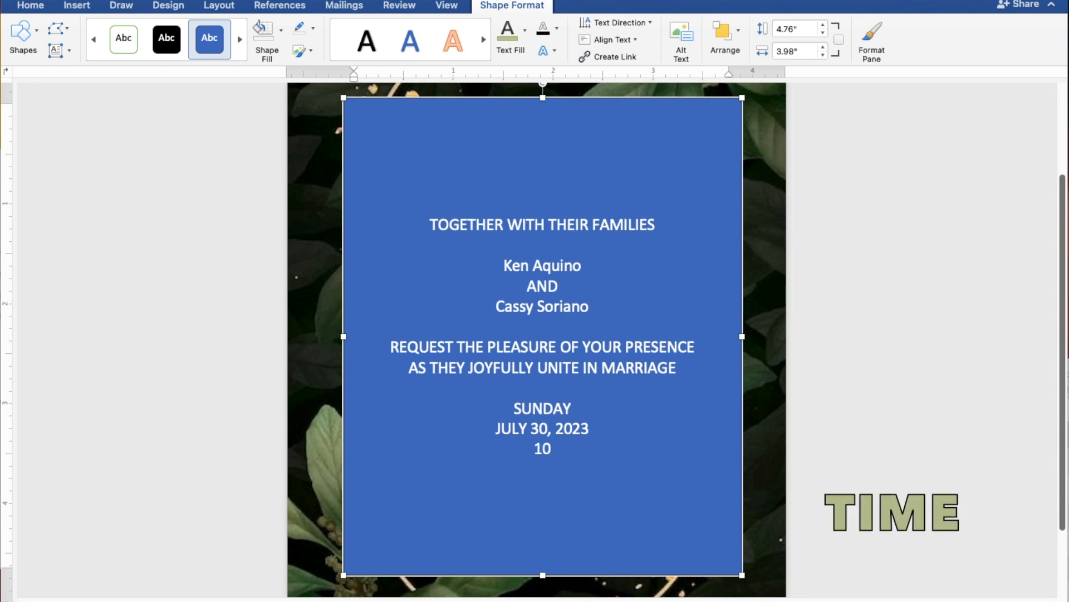
pyautogui.write(':00 IN T')
pyautogui.write('H')
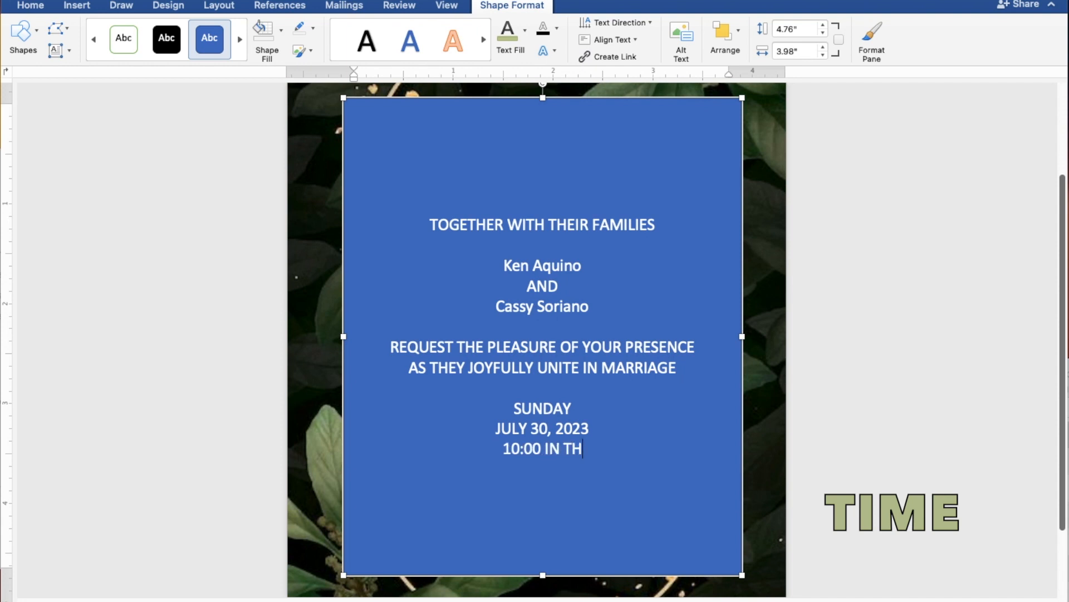
pyautogui.write('E MO')
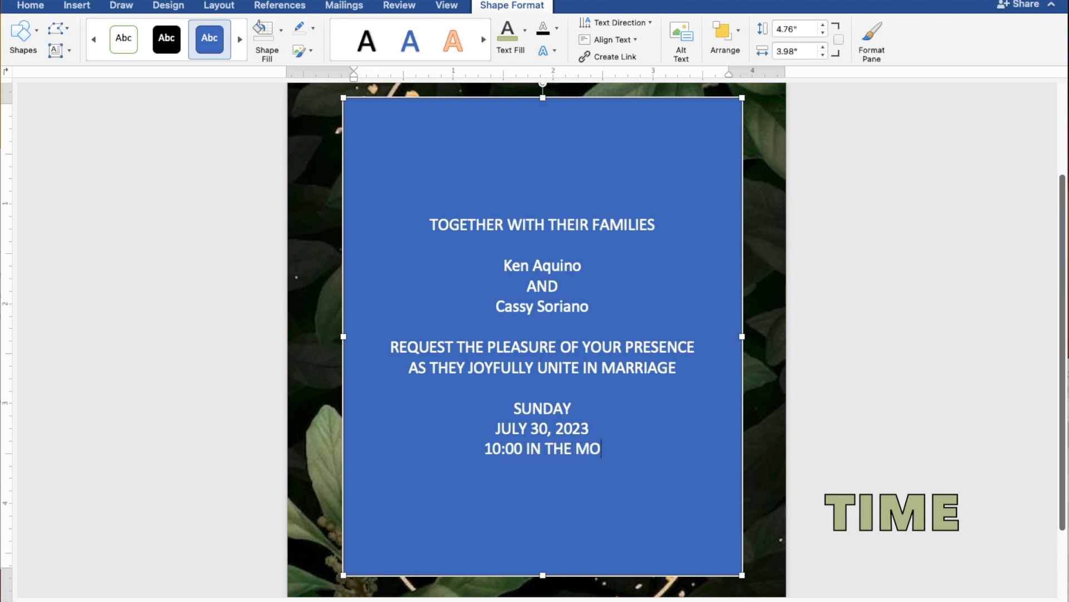
pyautogui.write('RNING')
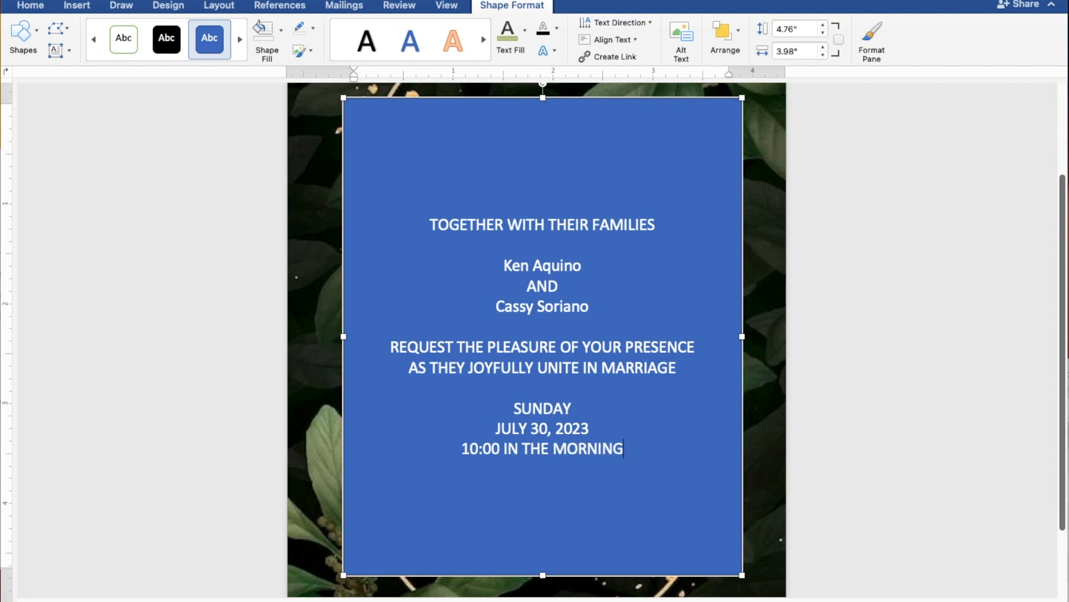
pyautogui.press('Return')
# Step: Enter the church name "ST. THOMAS AQUINAS PARISH CHURCH" on the line below the time
pyautogui.write('ST.')
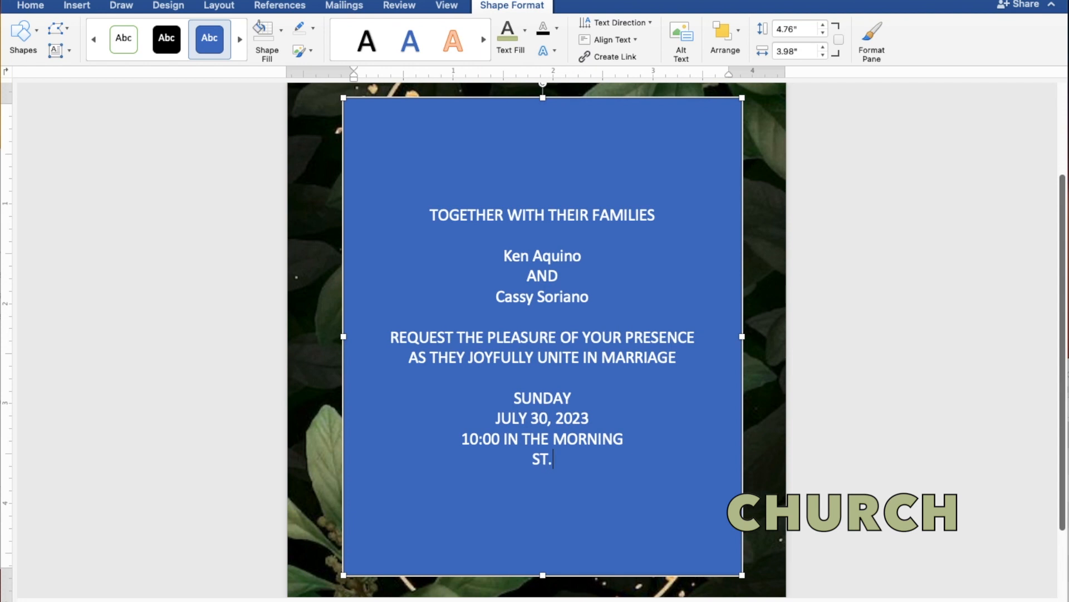
pyautogui.write(' THOMAS')
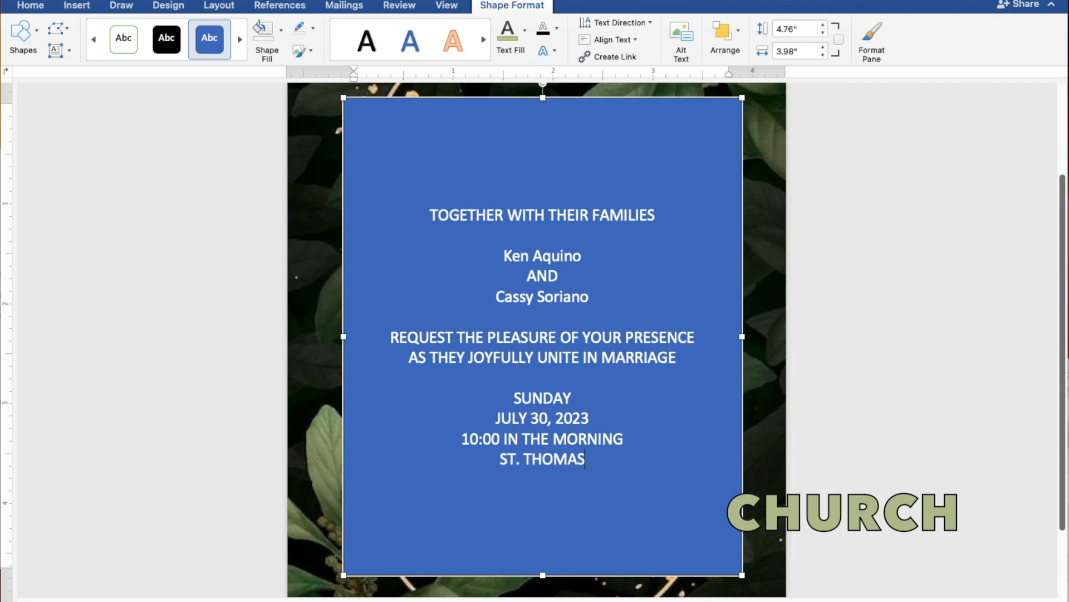
pyautogui.write(' AQU')
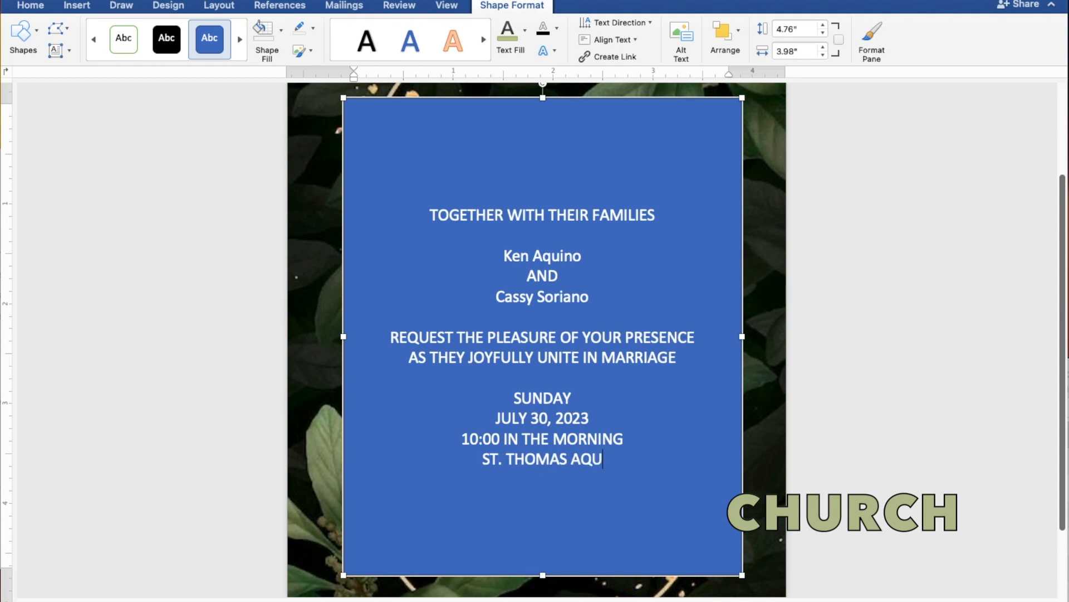
pyautogui.write('INA')
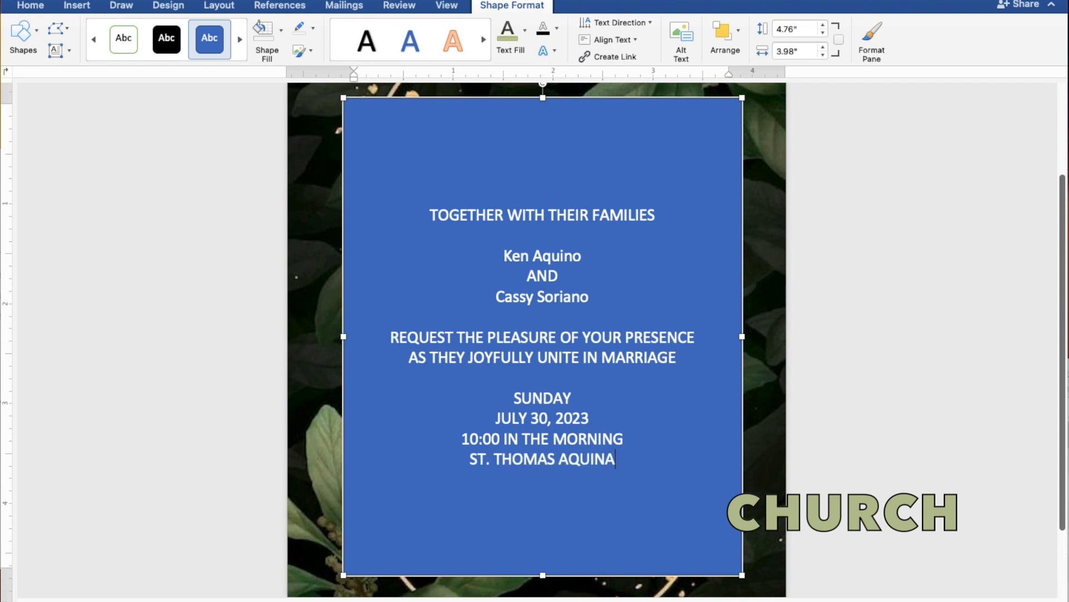
pyautogui.write('S PA')
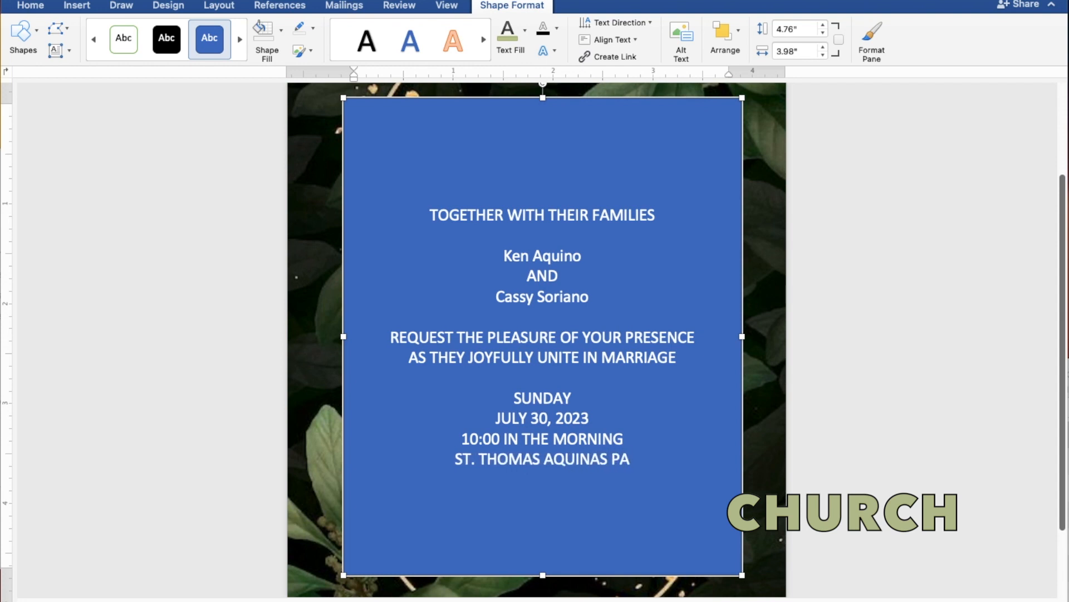
pyautogui.write('RIS')
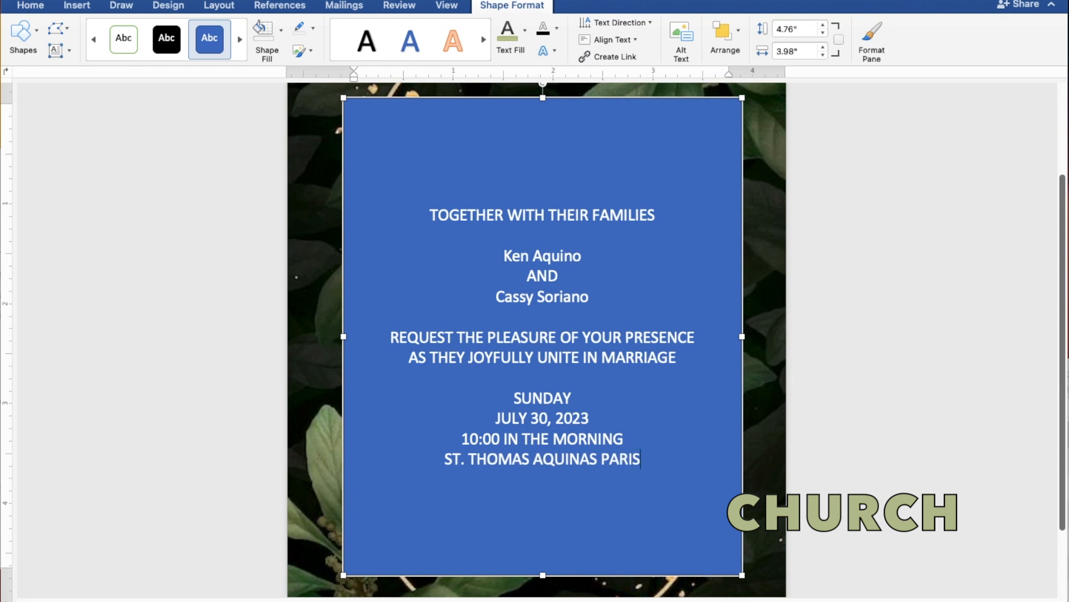
pyautogui.write('H CHURCH')
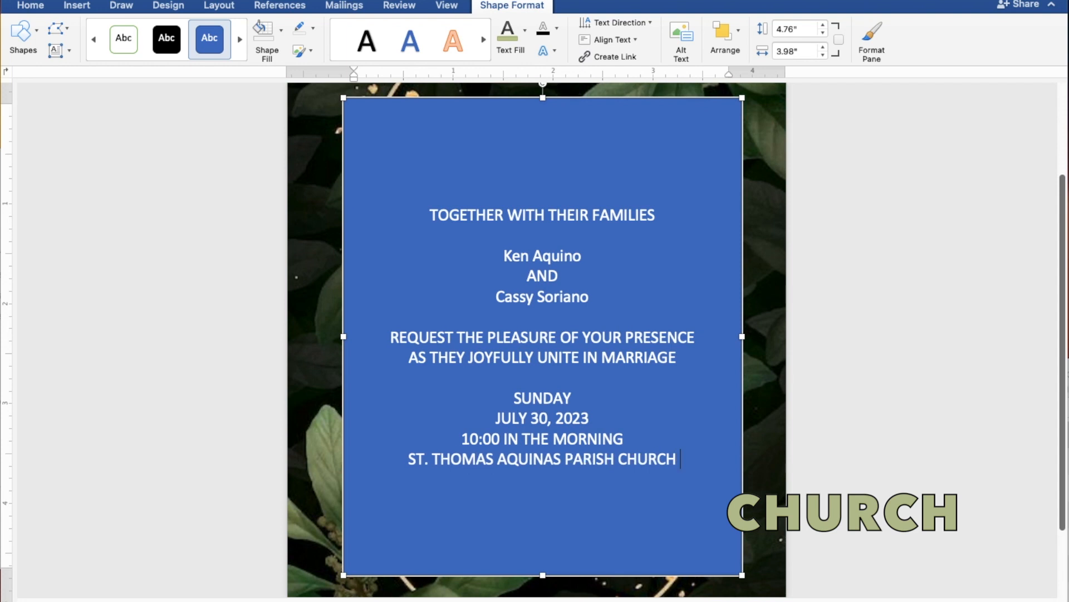
pyautogui.press('Return')
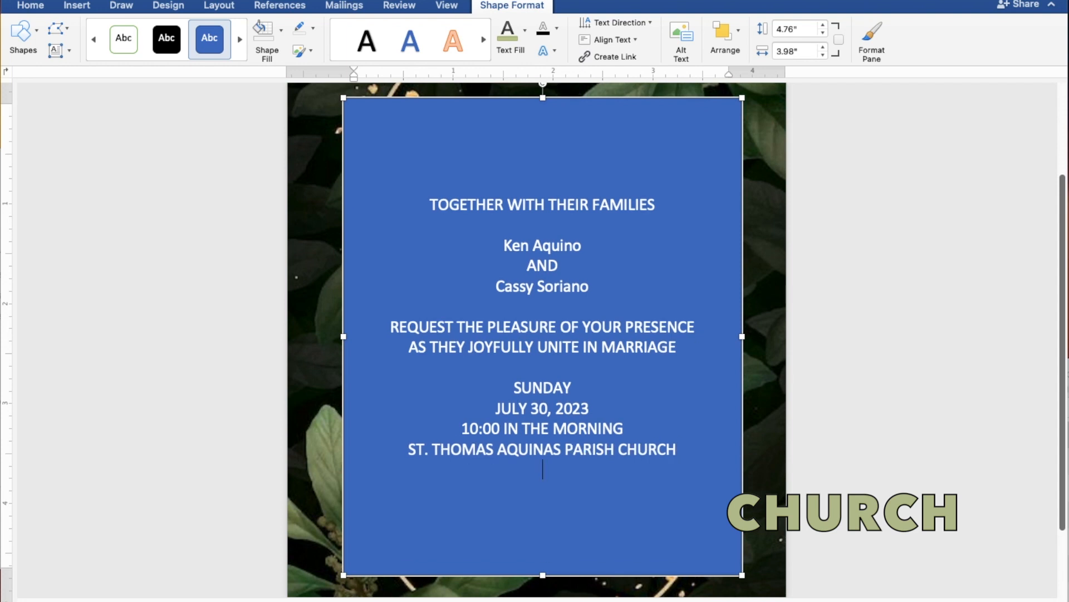
# Step: Enter the church's location "MANGALDAN, PANGASINAN" below its name, followed by a blank line
pyautogui.write('MANGALD')
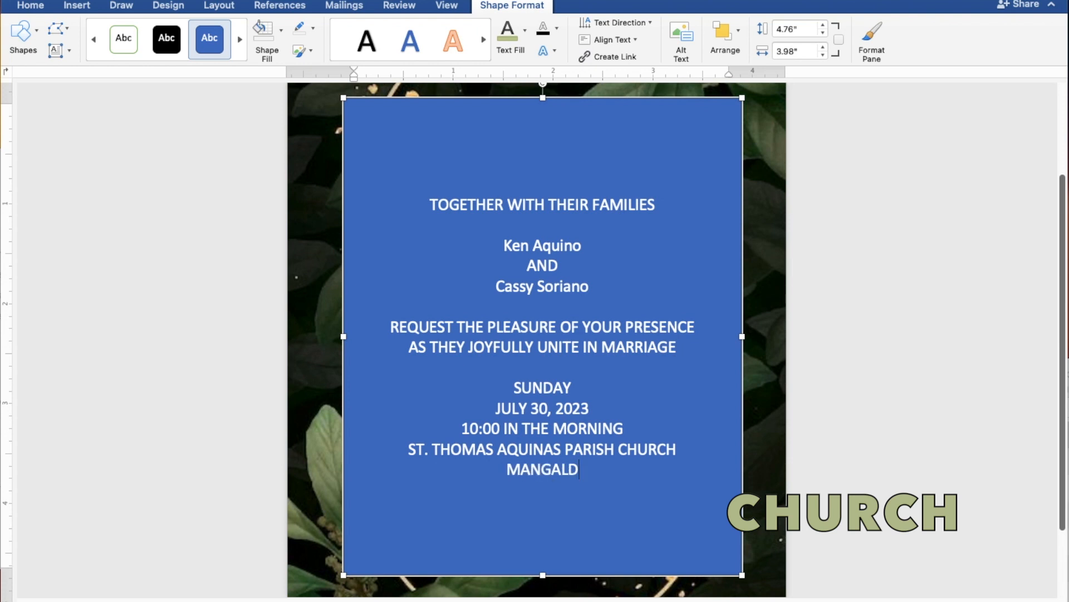
pyautogui.write('AN')
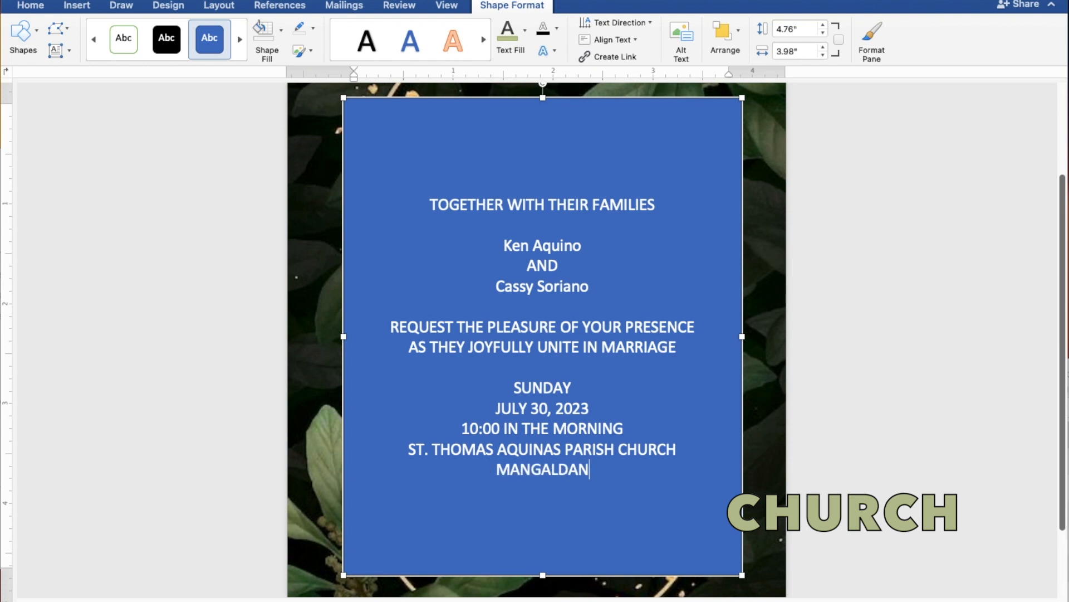
pyautogui.write(', P')
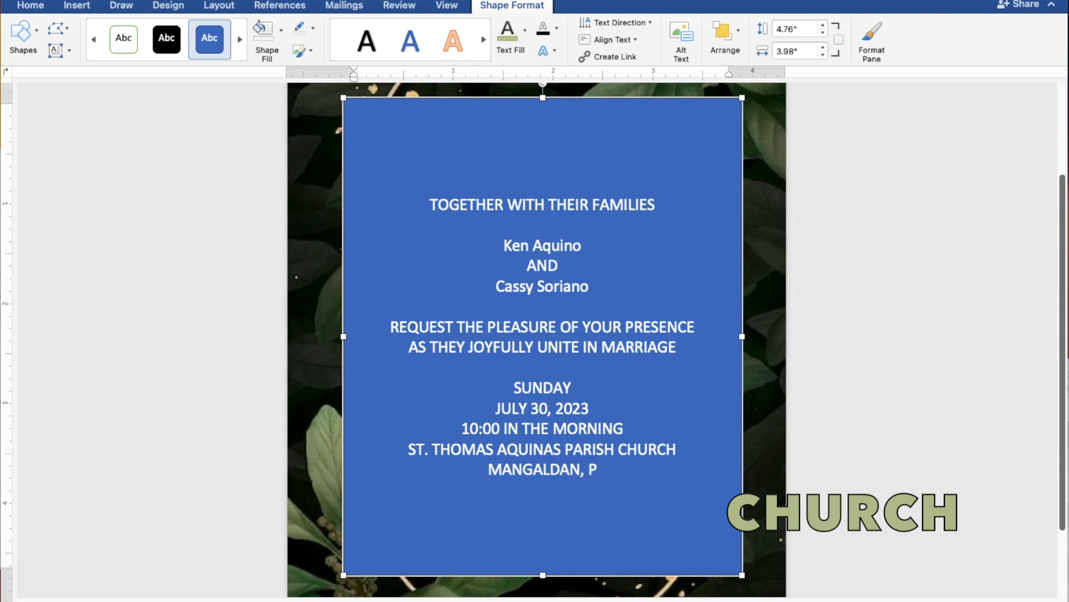
pyautogui.write('ANGASINAN')
pyautogui.press('Return')
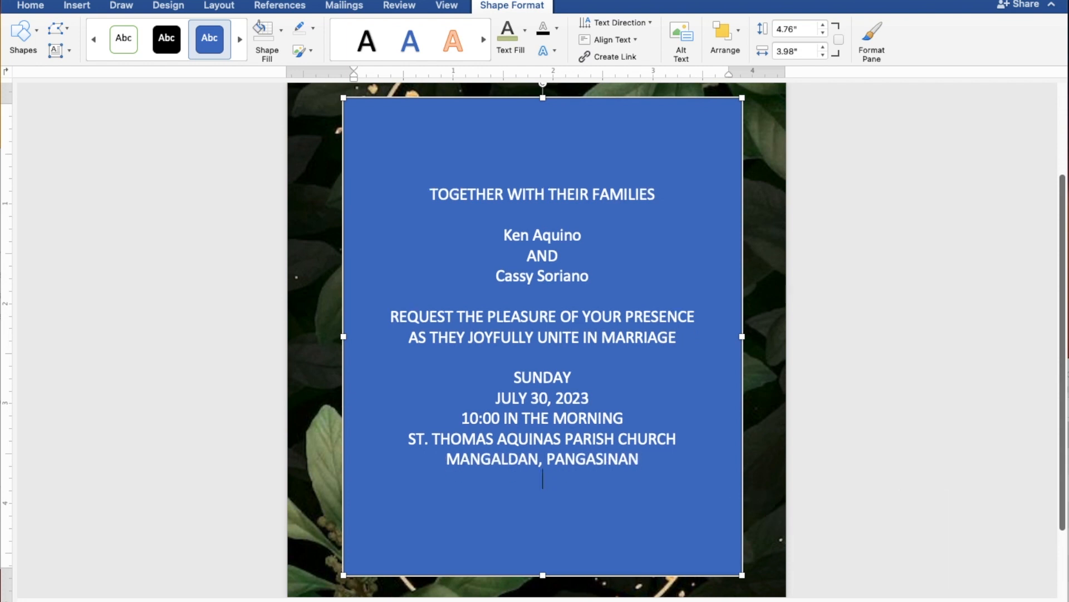
pyautogui.press('Return')
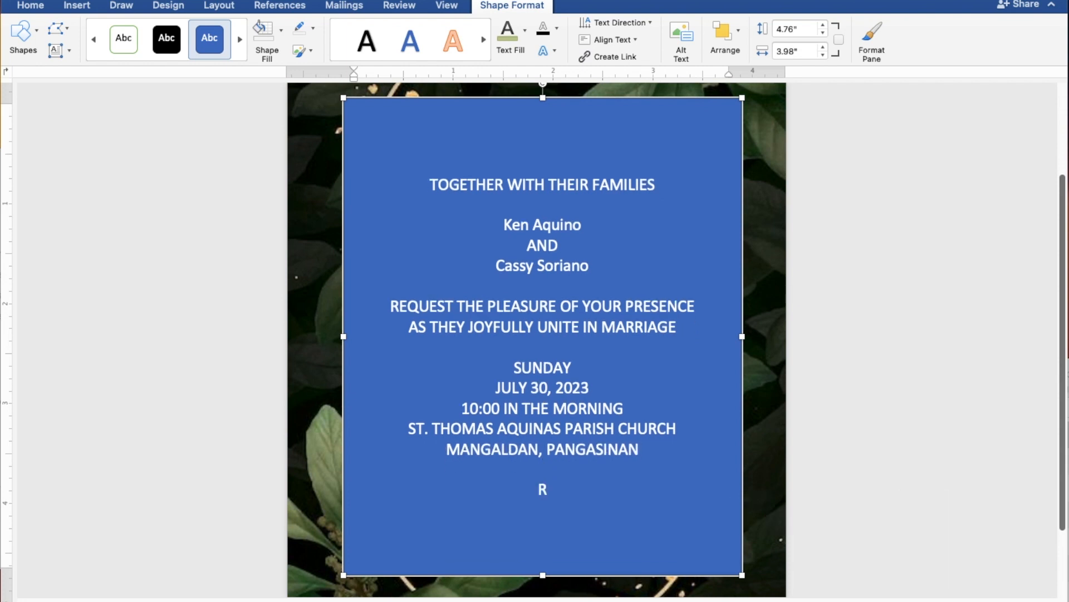
# Step: Enter "Reception to follow" as the closing line of the invitation text
pyautogui.write('Reception t')
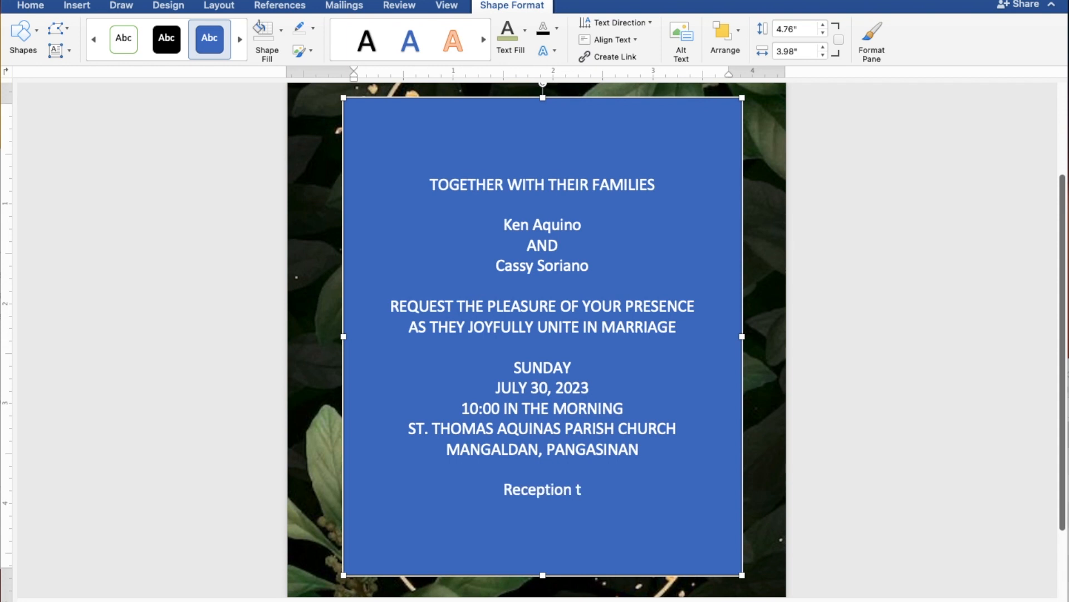
pyautogui.write('o f')
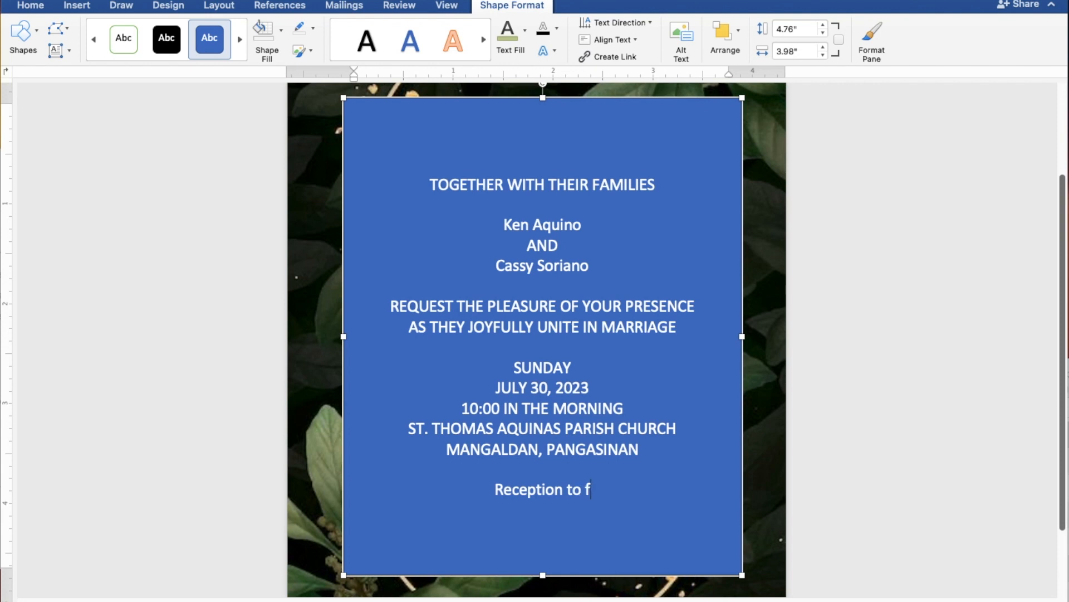
pyautogui.write('ollow')
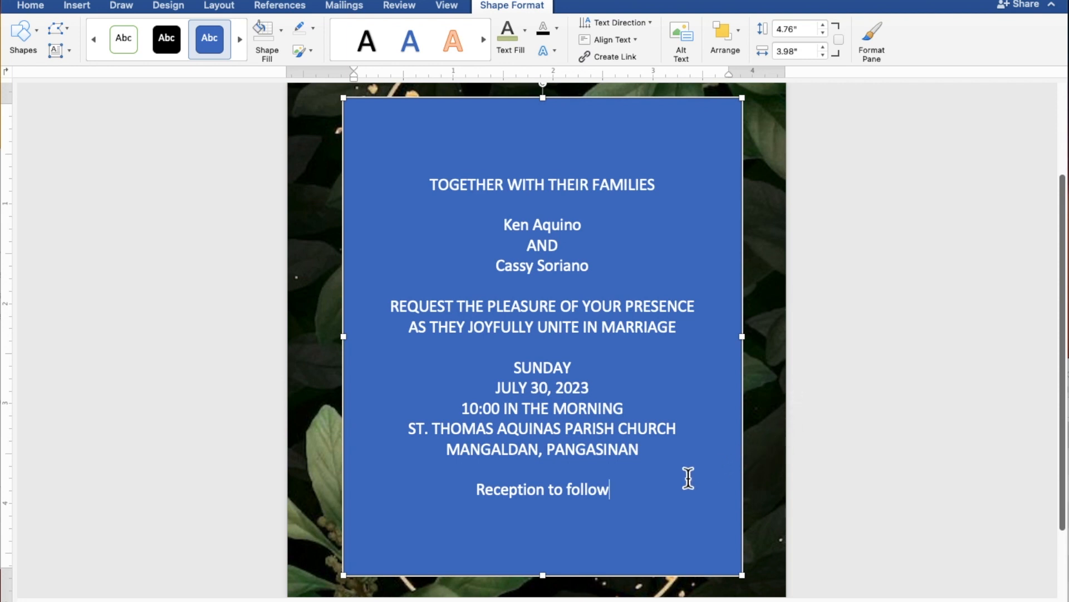
# Step: Select all the invitation text and remove the rectangle's fill and outline
pyautogui.moveTo(616, 494); pyautogui.dragTo(432, 193)
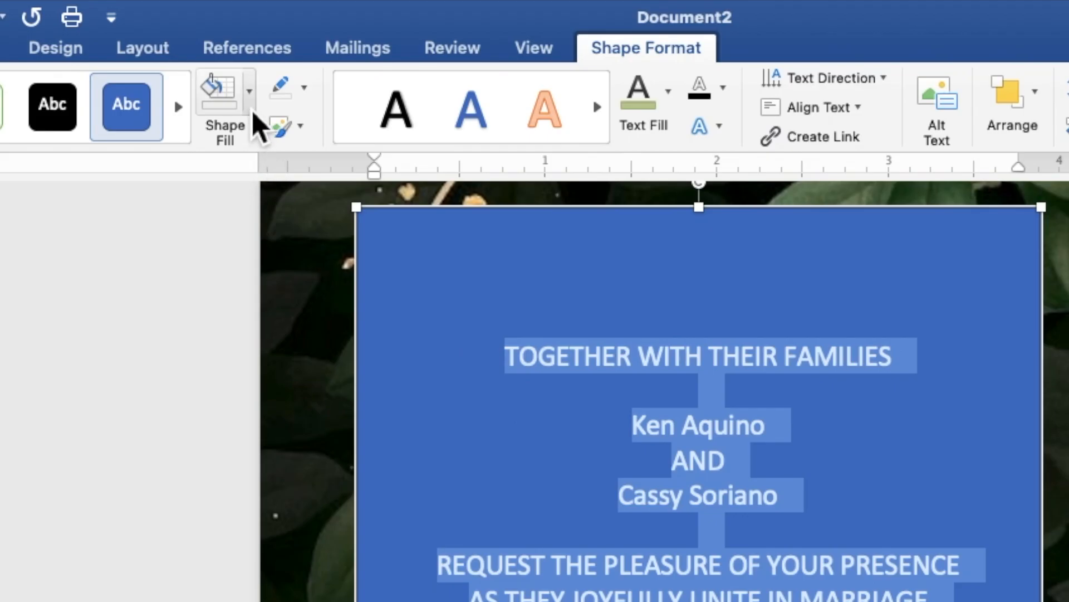
pyautogui.click(281, 29)
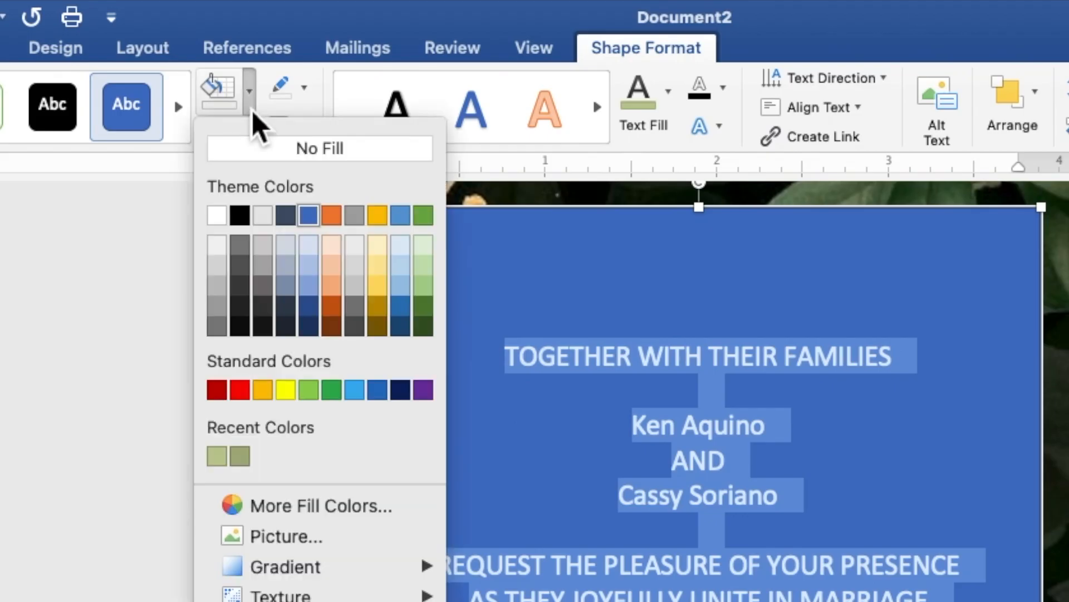
pyautogui.click(258, 154)
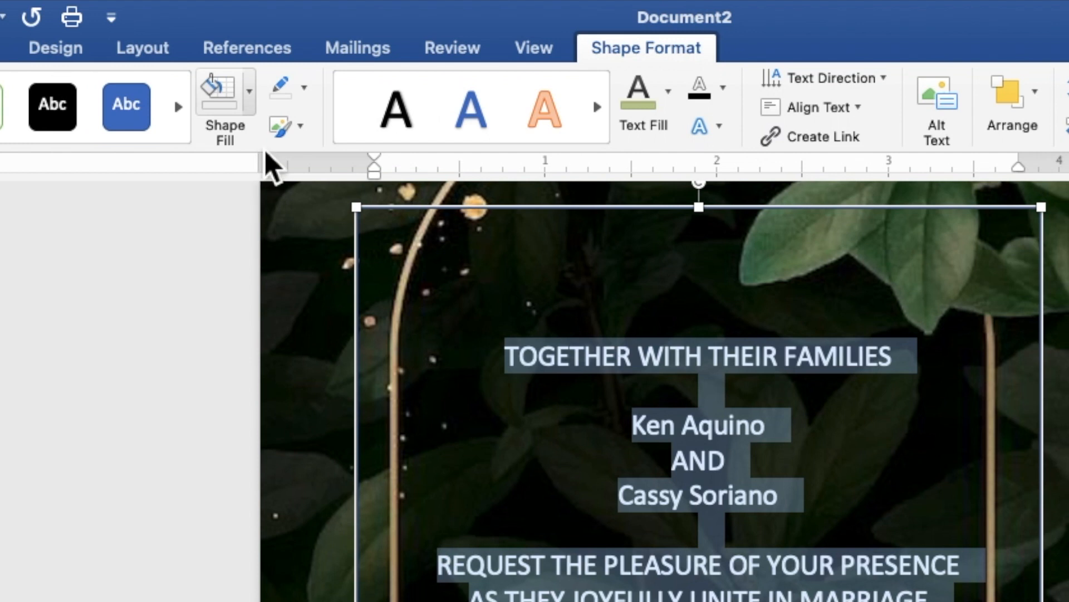
pyautogui.click(304, 88)
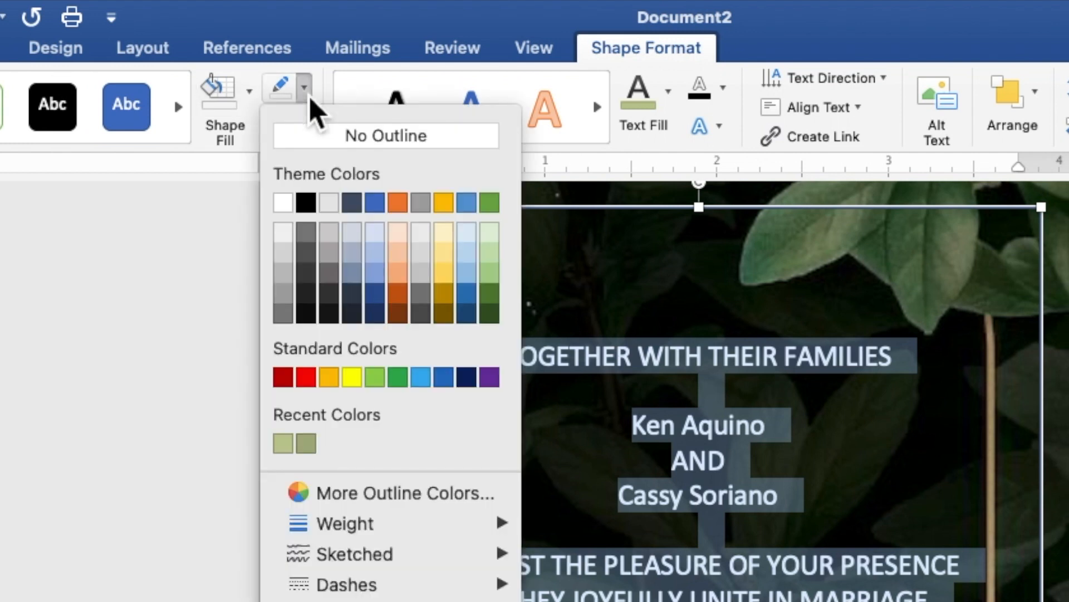
pyautogui.click(315, 146)
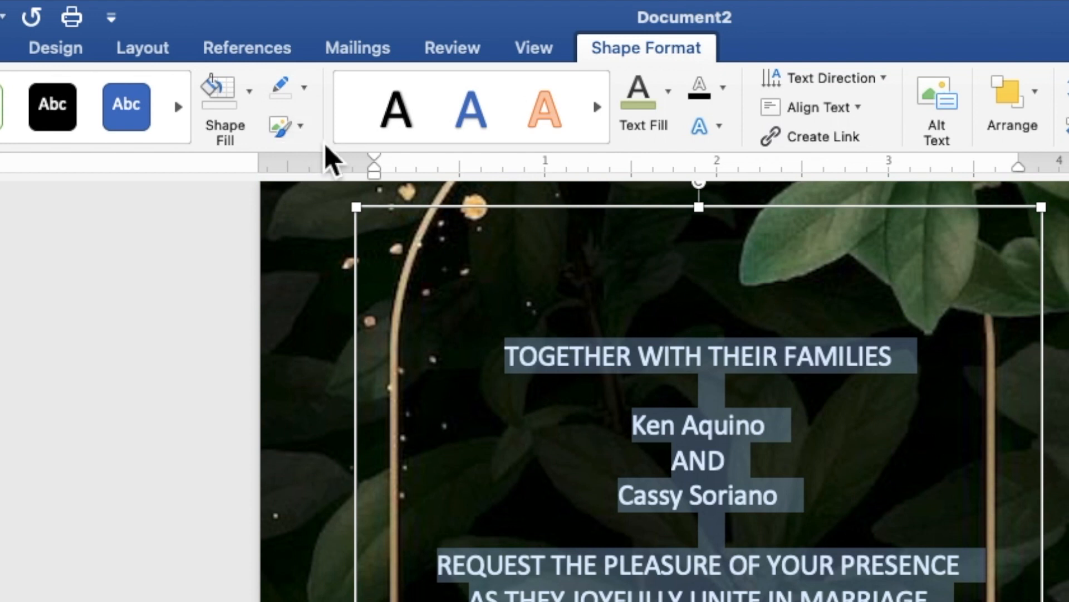
# Step: Format all the invitation text in the recently used light green, Times New Roman, size 9
pyautogui.click(671, 111)
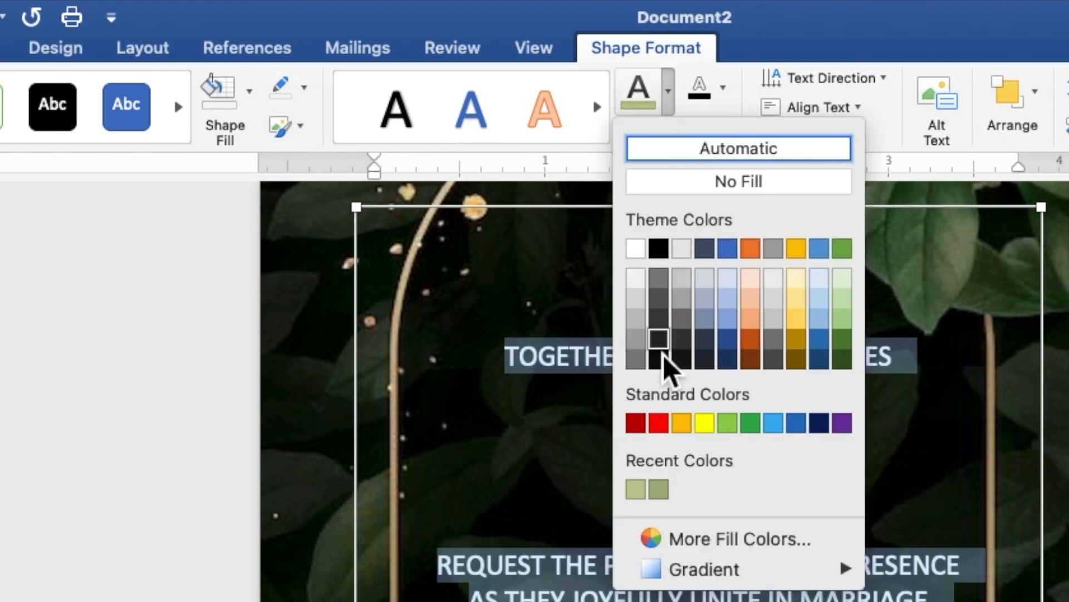
pyautogui.click(643, 492)
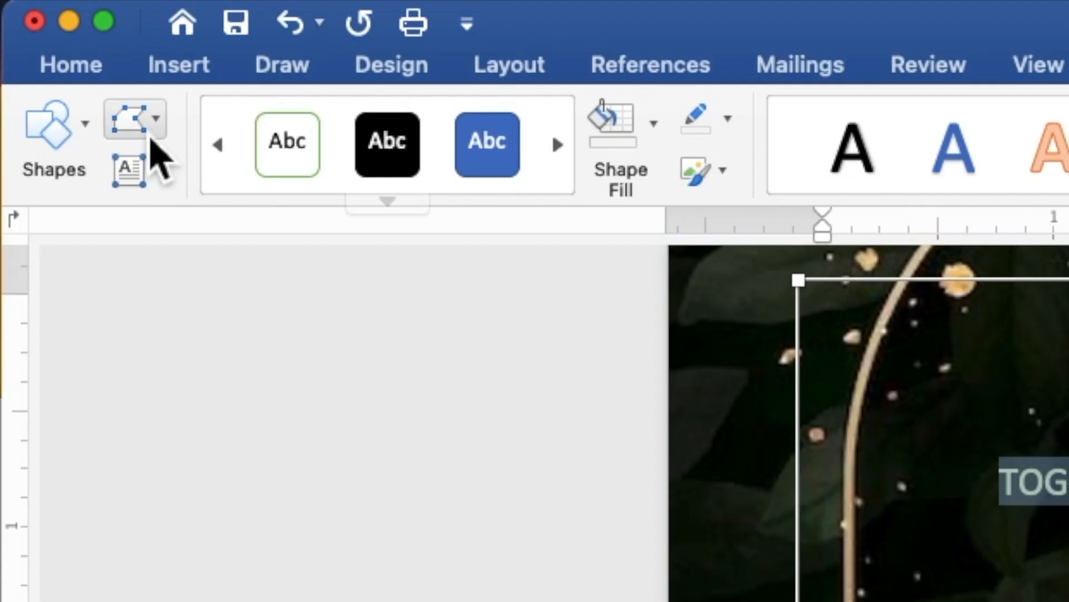
pyautogui.click(83, 78)
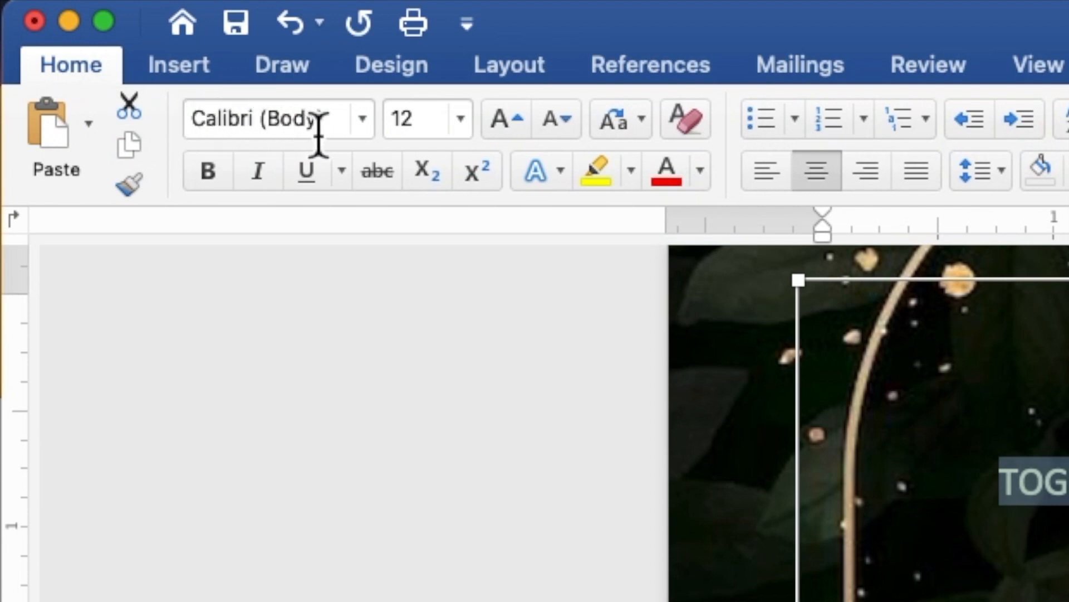
pyautogui.click(369, 133)
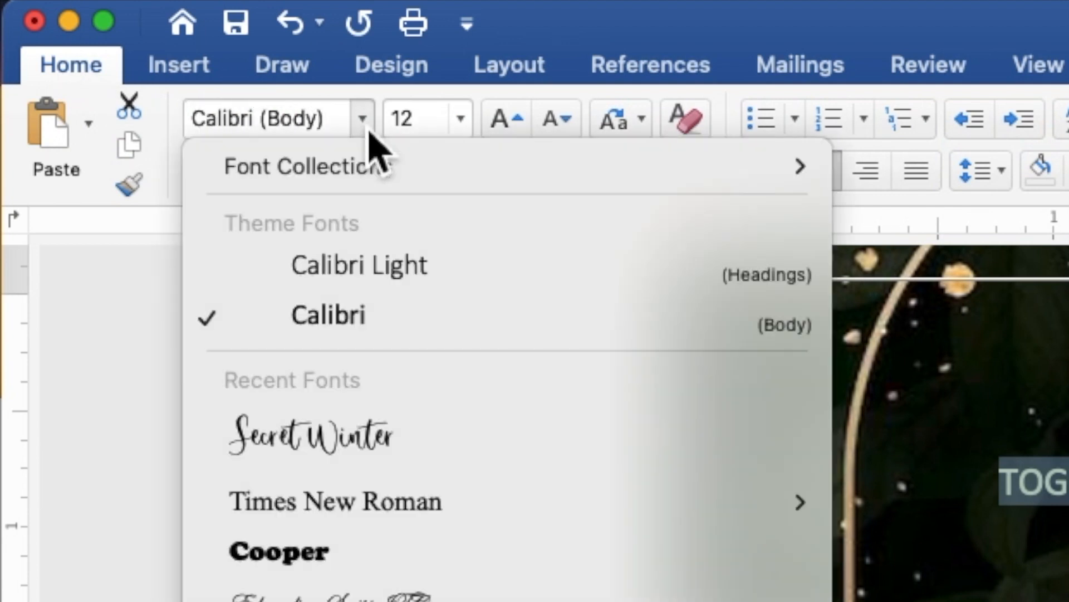
pyautogui.click(444, 513)
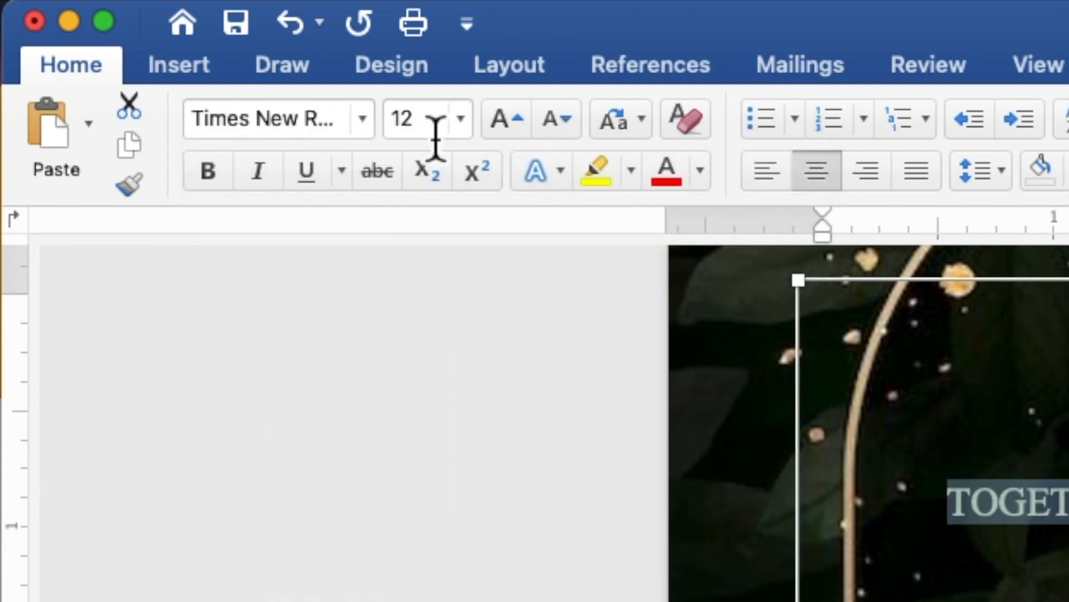
pyautogui.click(423, 134)
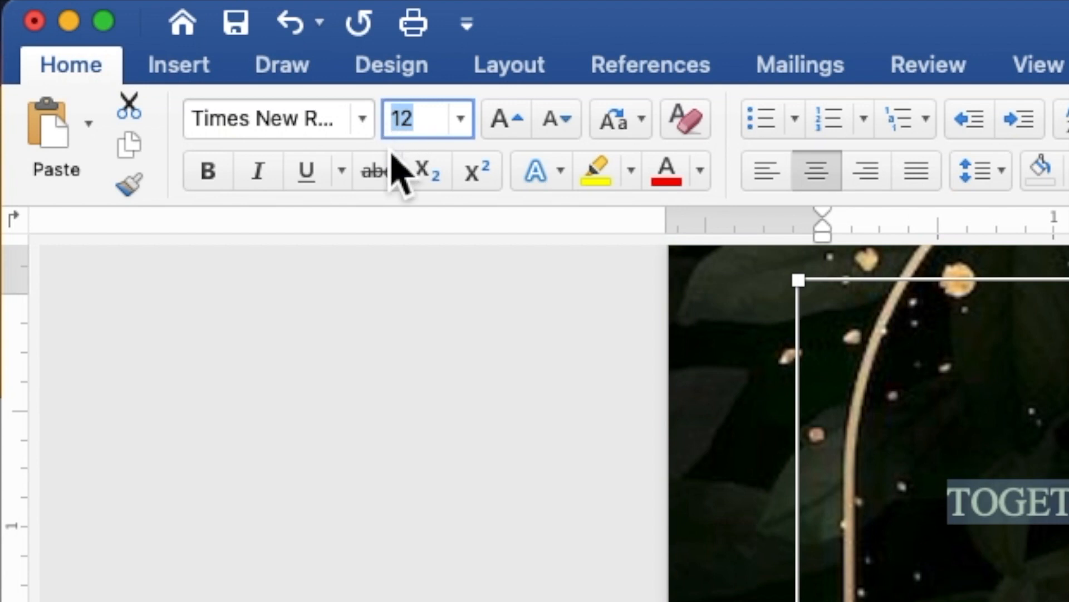
pyautogui.write('9')
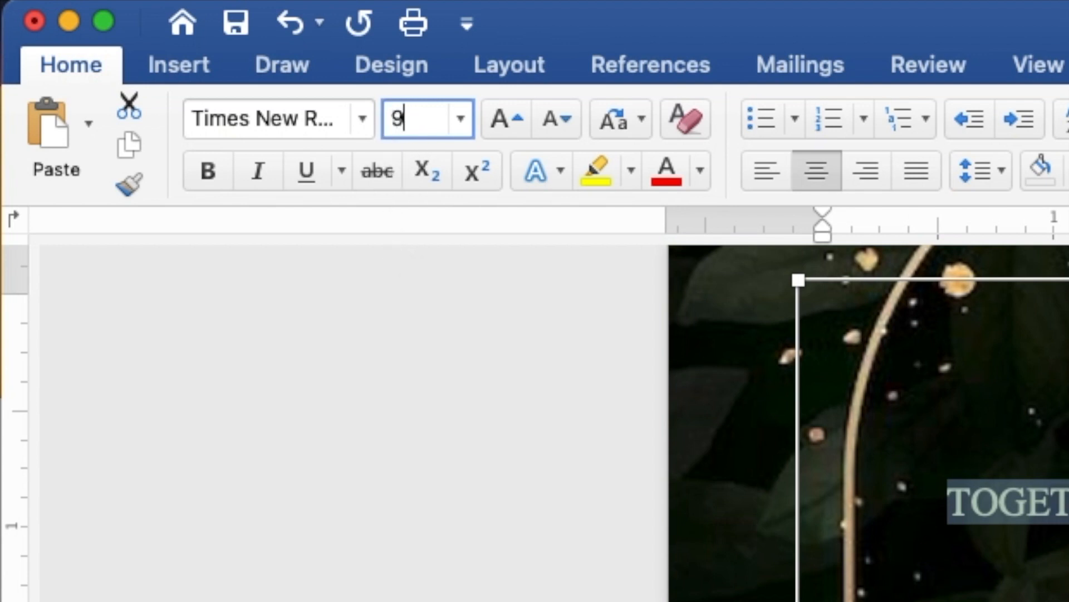
pyautogui.press('Return')
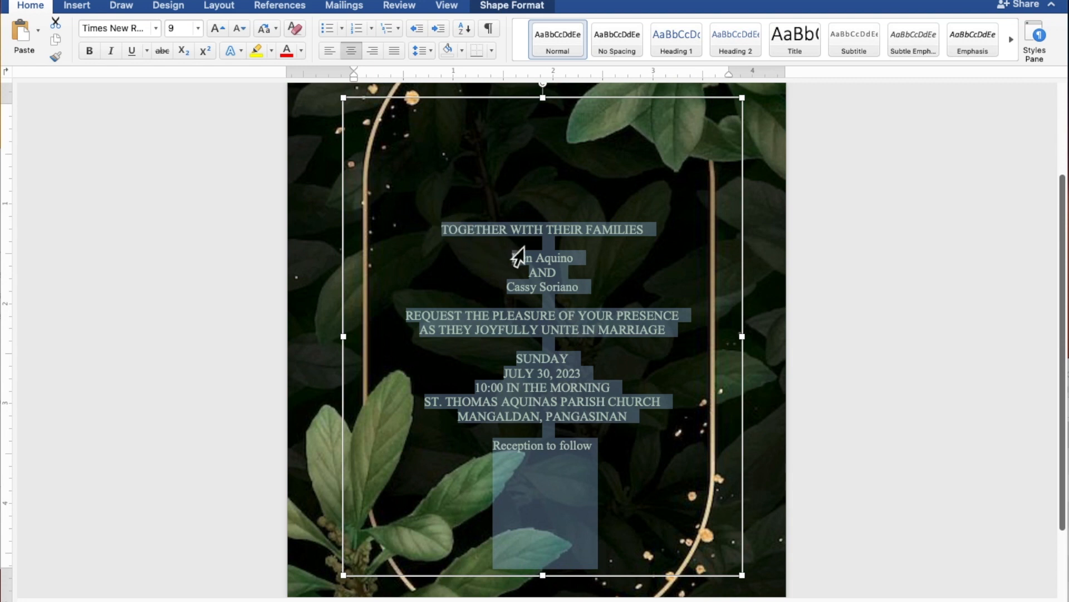
# Step: Set the couple's two name lines and "Reception to follow" in the Secret Winter font at size 15
pyautogui.click(574, 259)
pyautogui.moveTo(579, 261); pyautogui.dragTo(513, 261)
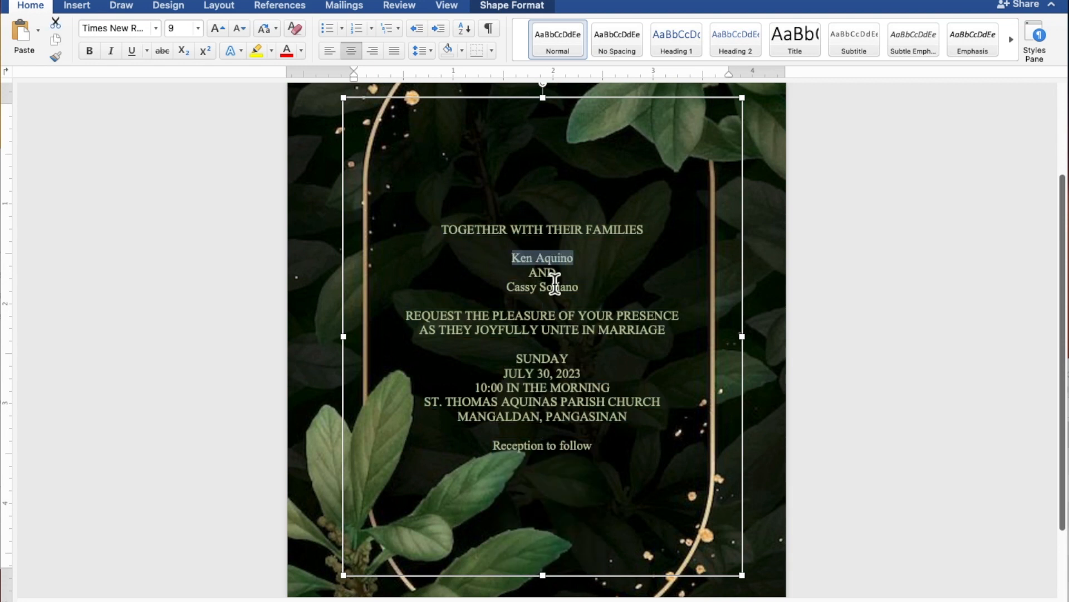
pyautogui.moveTo(589, 294); pyautogui.dragTo(524, 295)
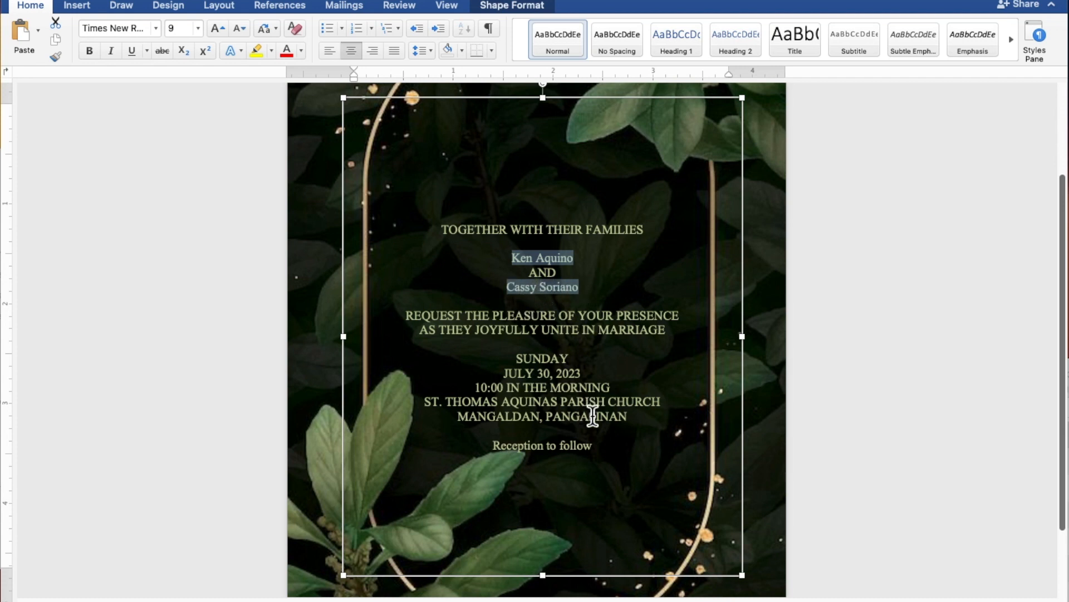
pyautogui.moveTo(605, 451); pyautogui.dragTo(522, 451)
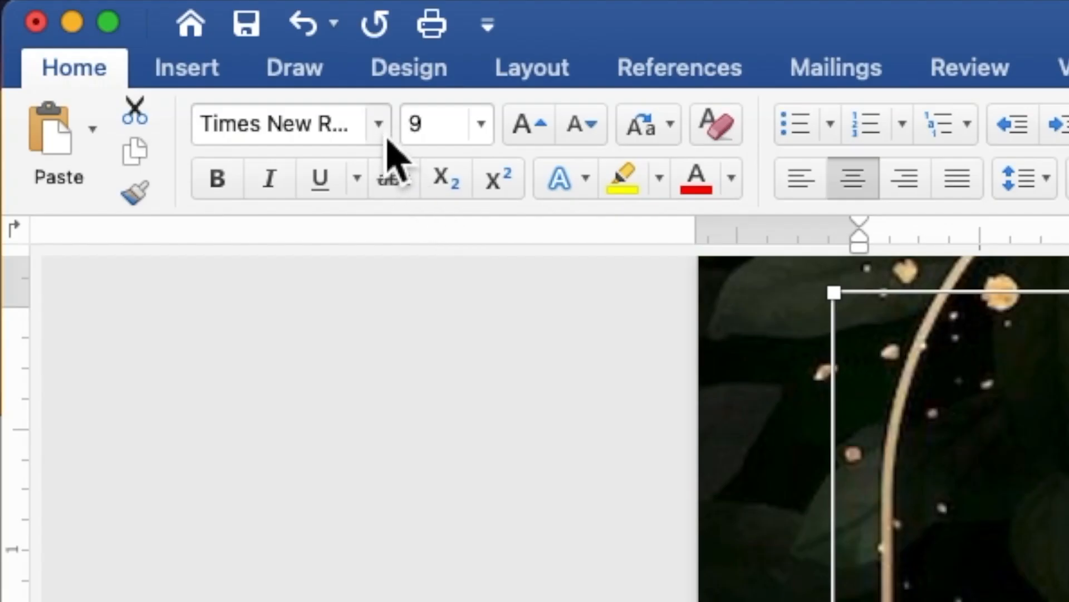
pyautogui.click(158, 30)
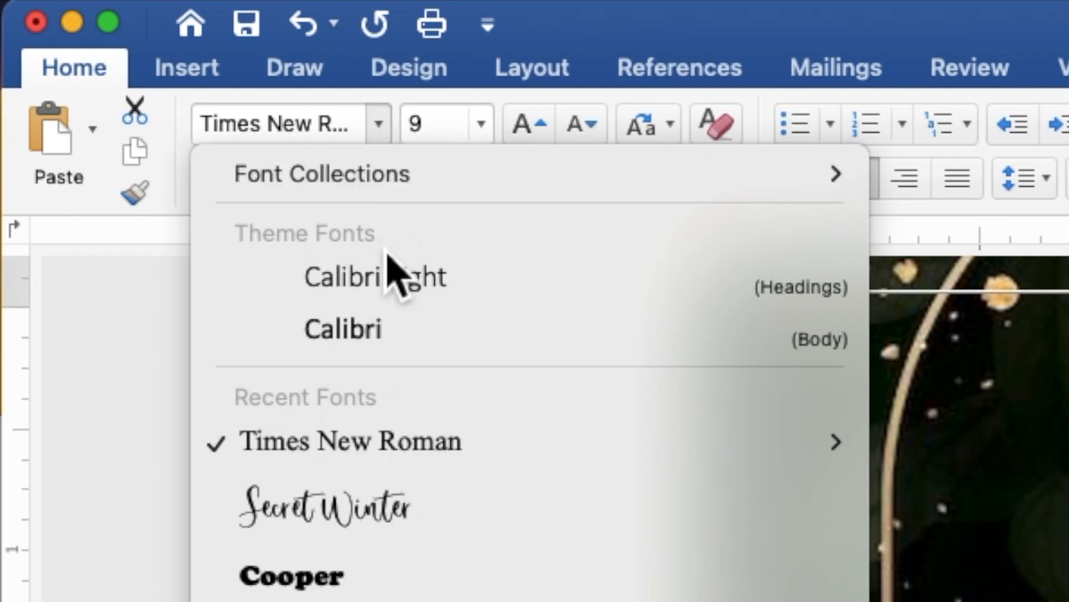
pyautogui.click(440, 501)
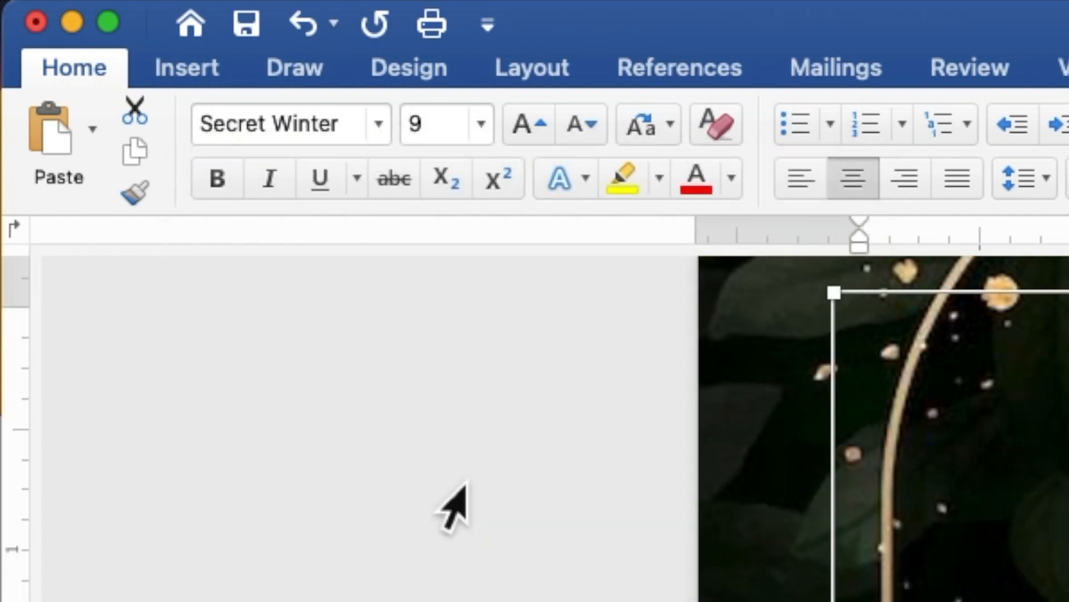
pyautogui.click(448, 142)
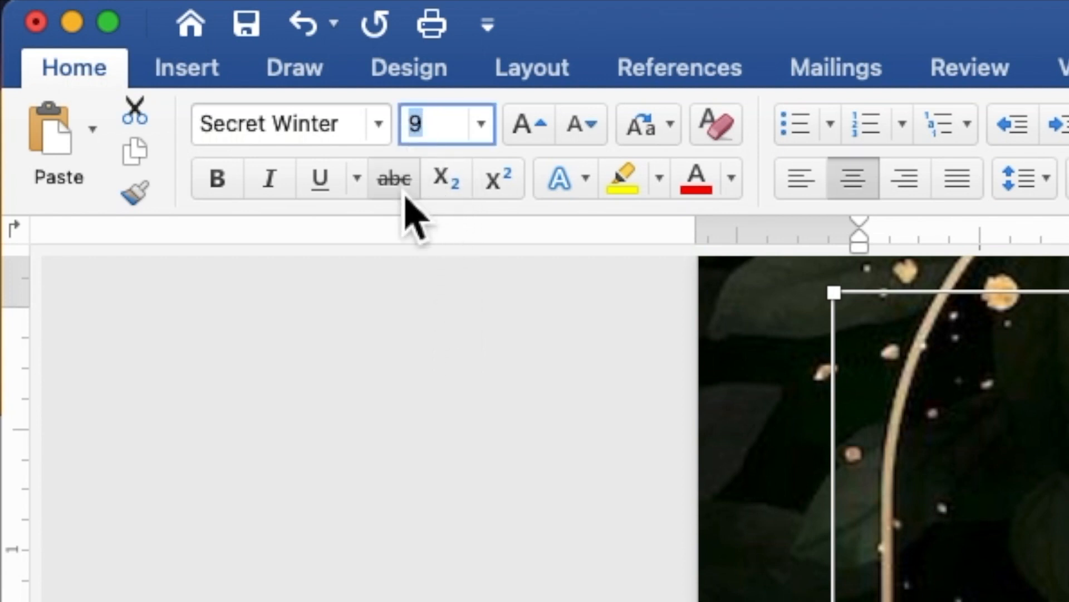
pyautogui.write('15')
pyautogui.press('Return')
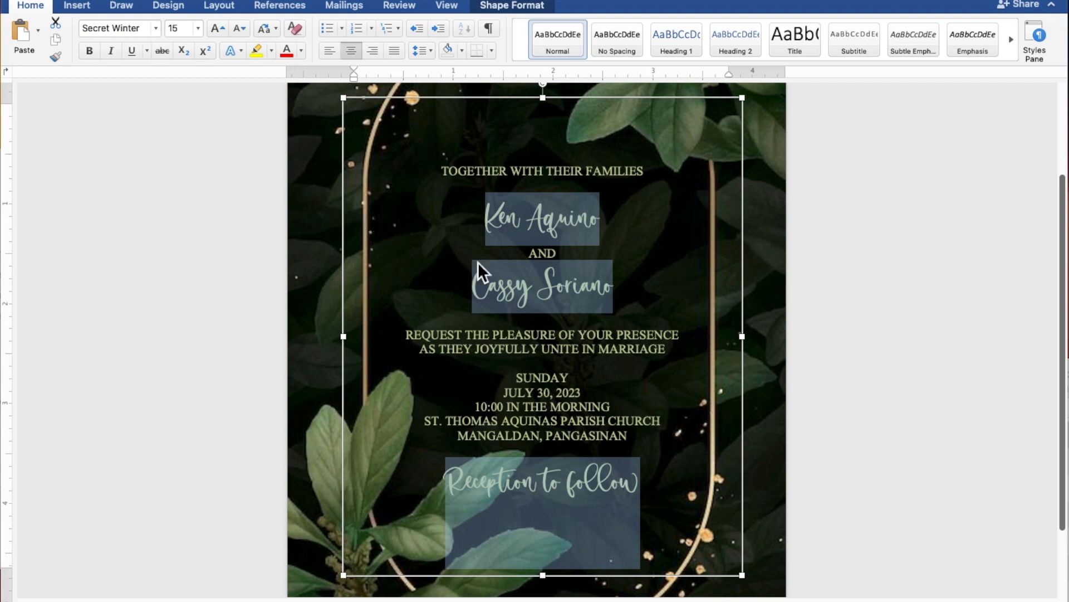
# Step: Increase the font size of both of the couple's names to 25
pyautogui.click(600, 286)
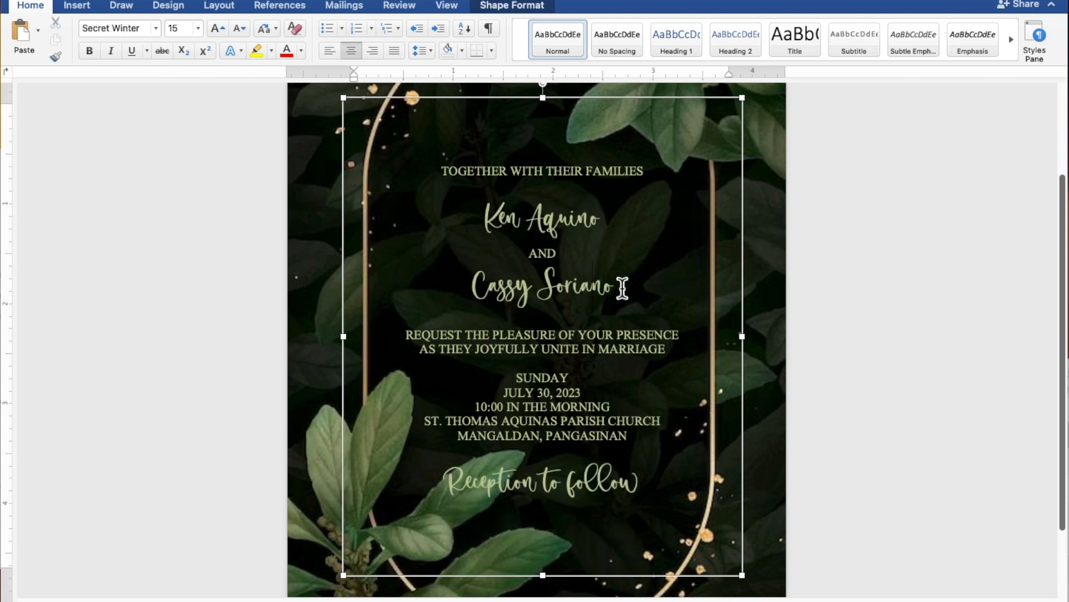
pyautogui.moveTo(613, 287); pyautogui.dragTo(508, 290)
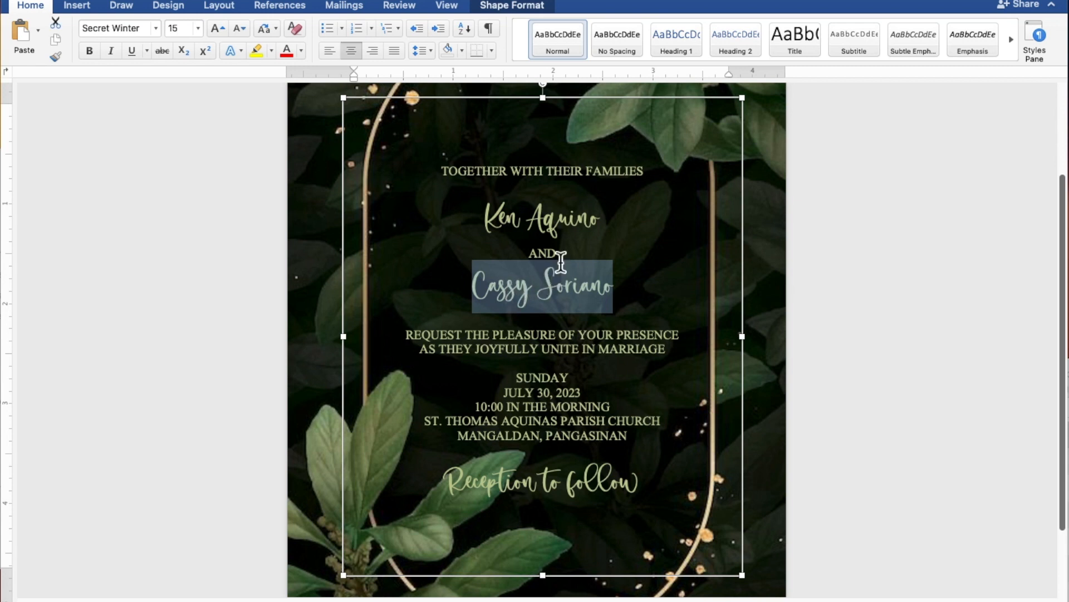
pyautogui.moveTo(608, 226); pyautogui.dragTo(490, 225)
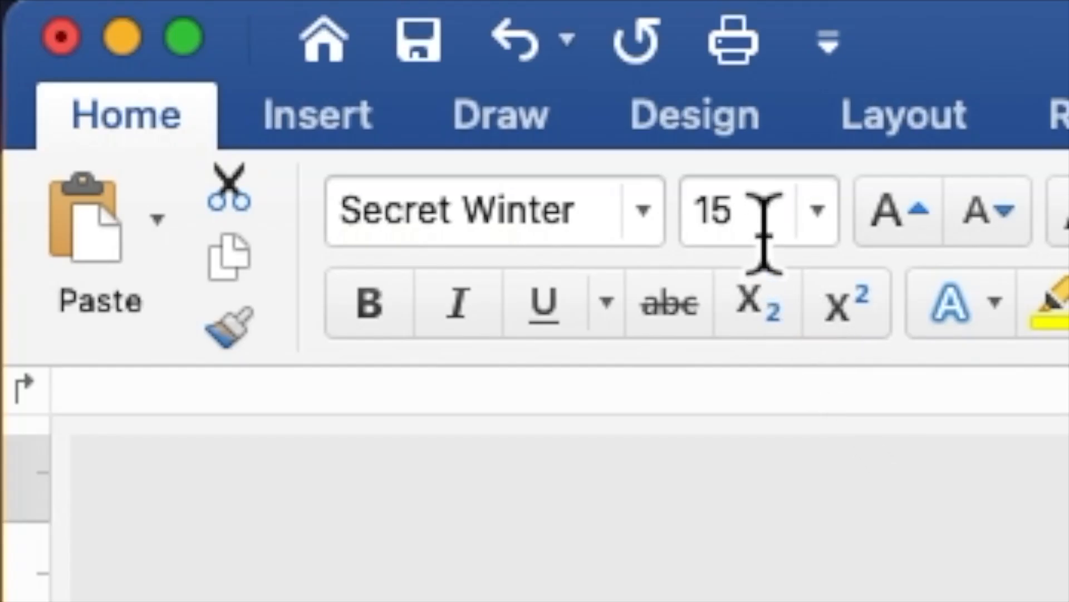
pyautogui.moveTo(749, 230); pyautogui.dragTo(695, 227)
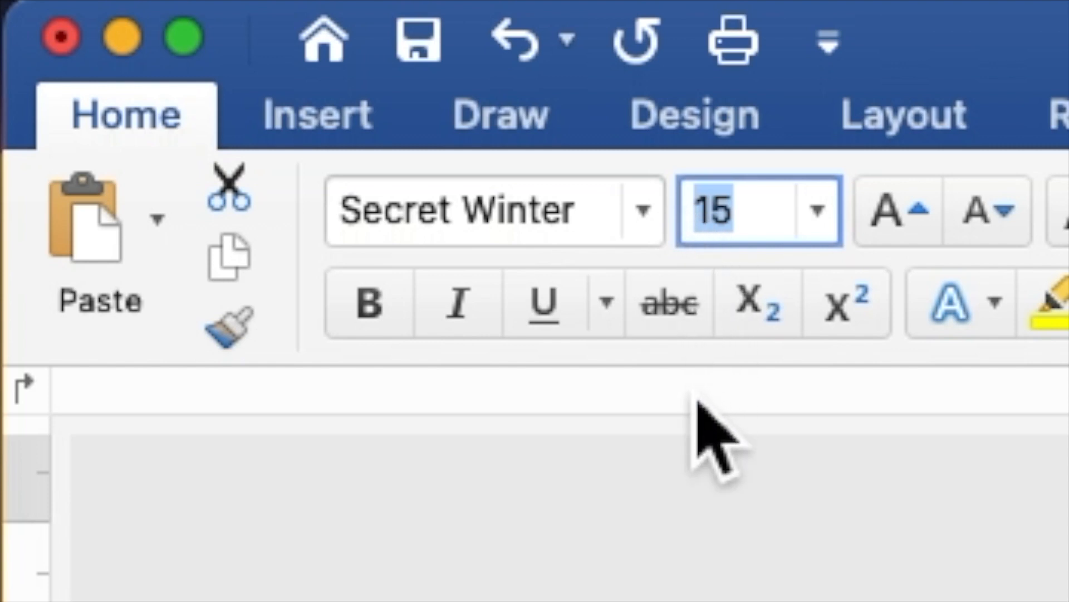
pyautogui.write('25')
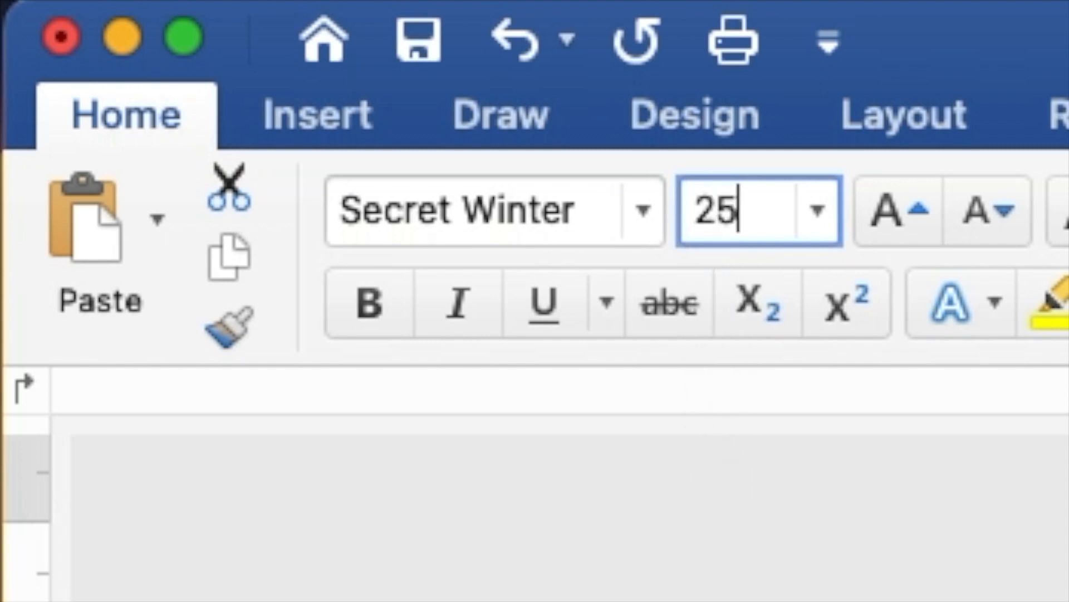
pyautogui.press('Return')
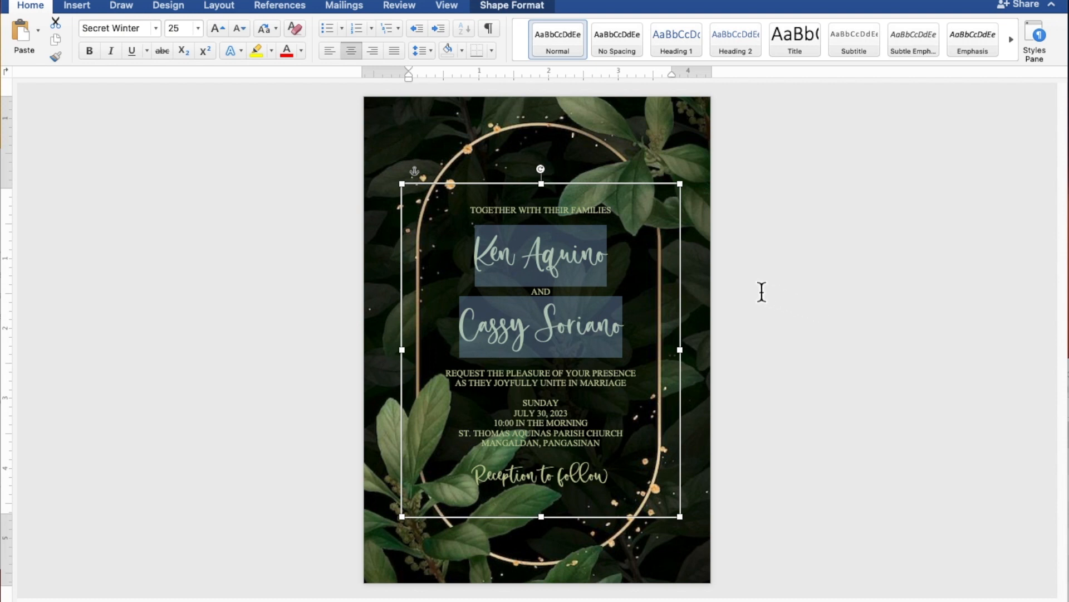
# Step: Make the text rectangle taller at both ends and add blank lines above and below the couple's names and before the reception line
pyautogui.moveTo(552, 194); pyautogui.dragTo(544, 156)
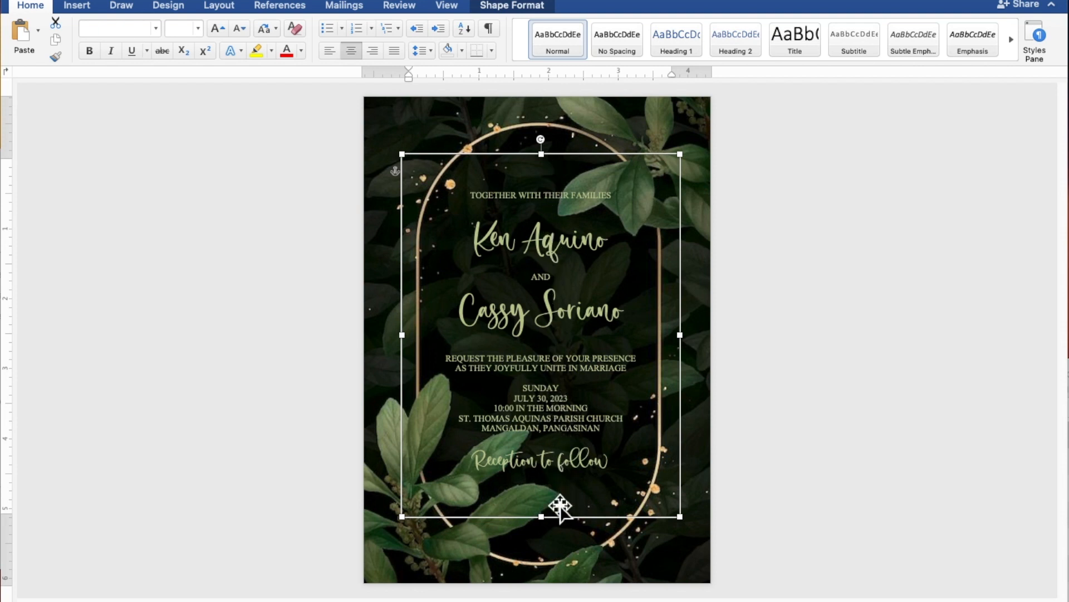
pyautogui.moveTo(551, 527); pyautogui.dragTo(547, 556)
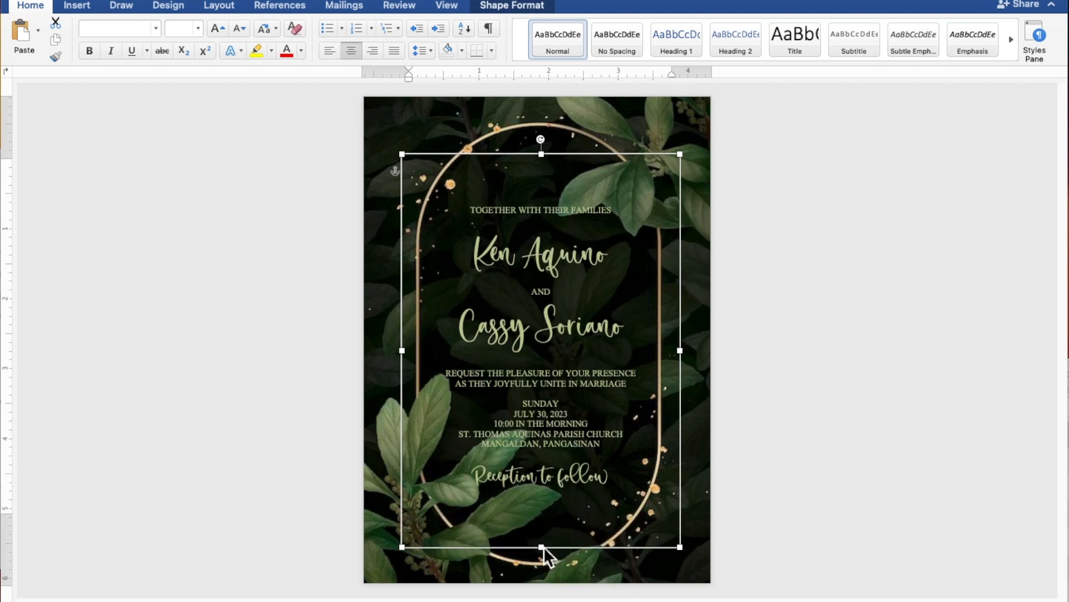
pyautogui.click(578, 227)
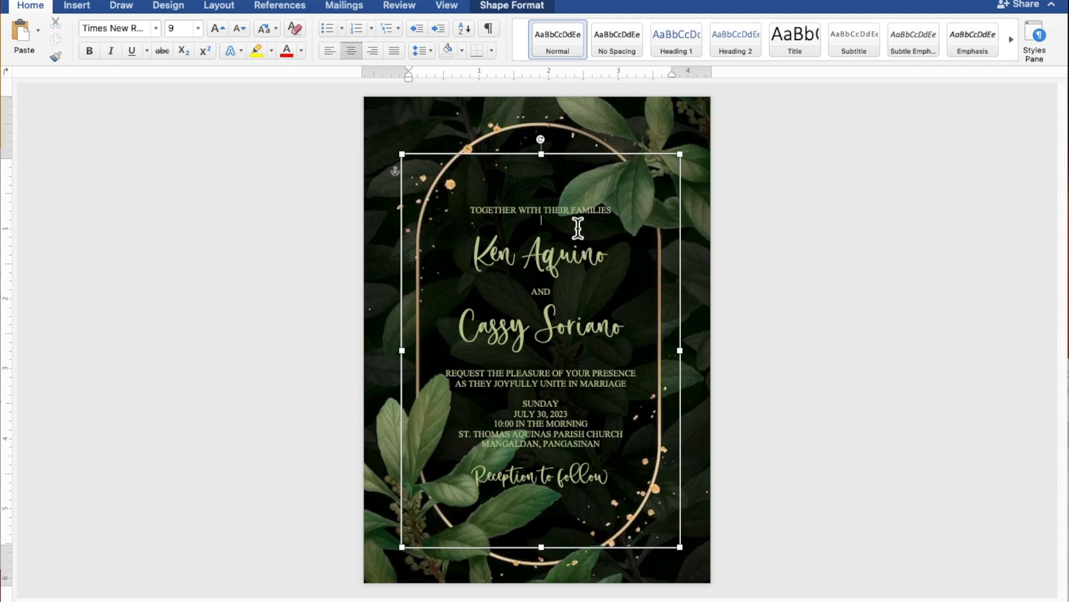
pyautogui.press('Return')
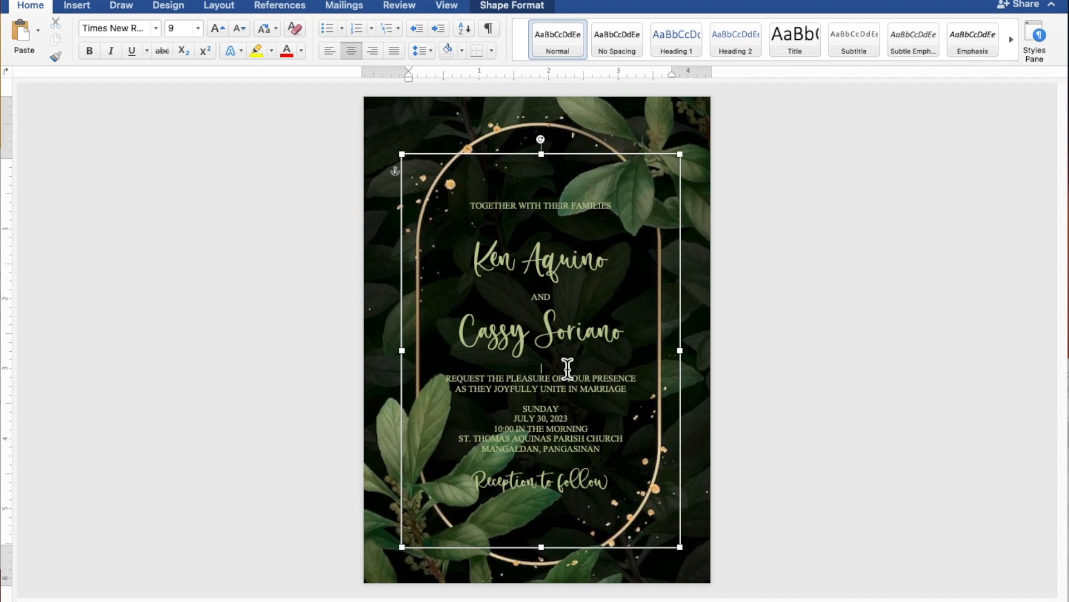
pyautogui.press('Return')
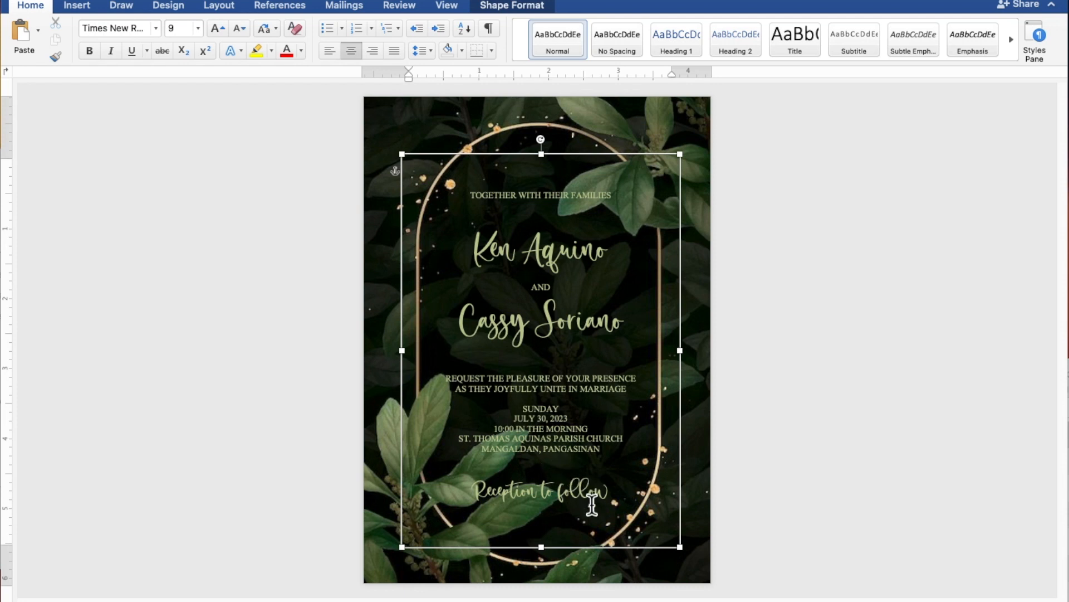
# Step: Nudge the text rectangle three steps left and five steps up within the gold frame and deselect it
pyautogui.click(610, 553)
pyautogui.press('Left')
pyautogui.press('Left')
pyautogui.press('Left')
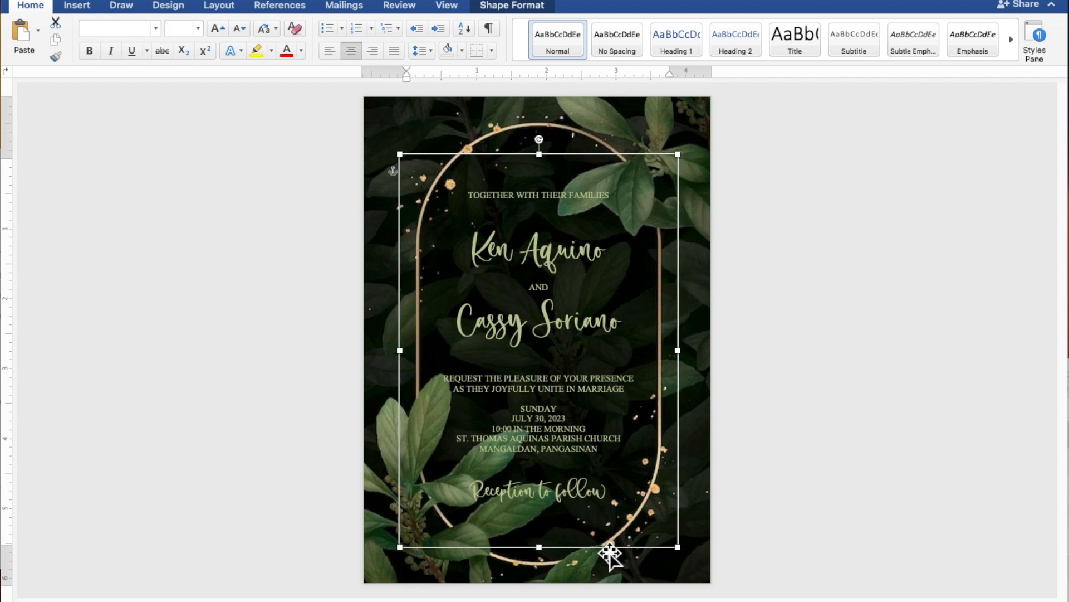
pyautogui.press('Up')
pyautogui.press('Up')
pyautogui.press('Up')
pyautogui.press('Up')
pyautogui.press('Up')
pyautogui.press('Up')
pyautogui.press('Up')
pyautogui.press('Up')
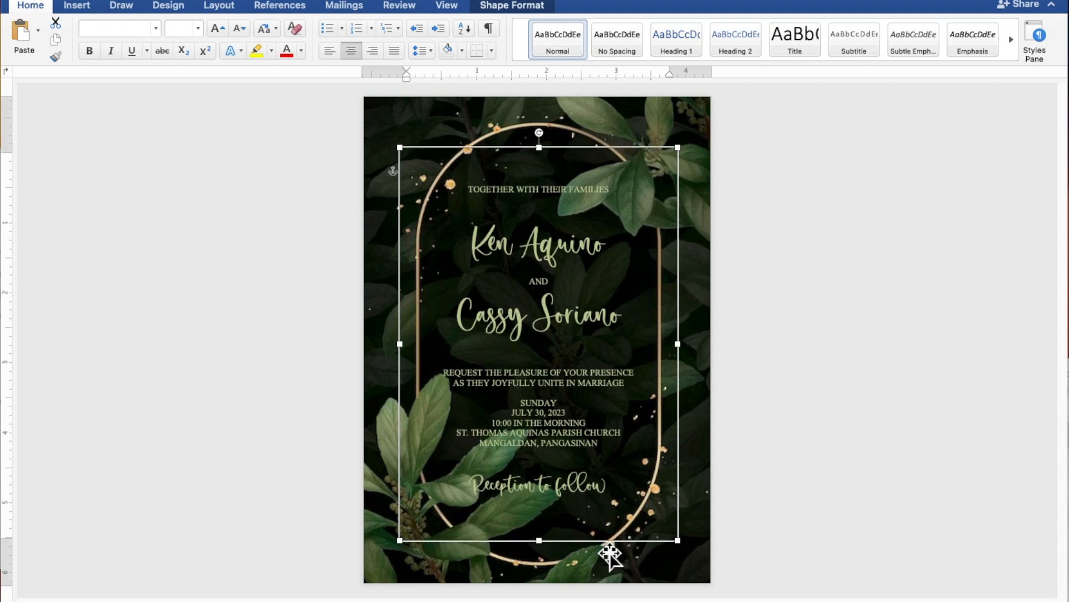
pyautogui.click(839, 442)
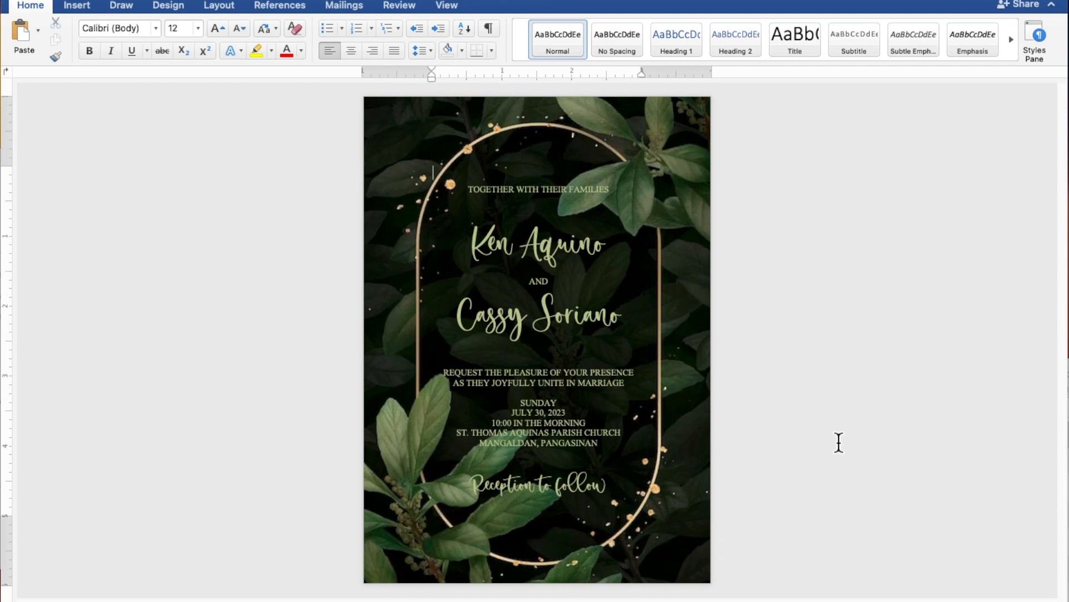